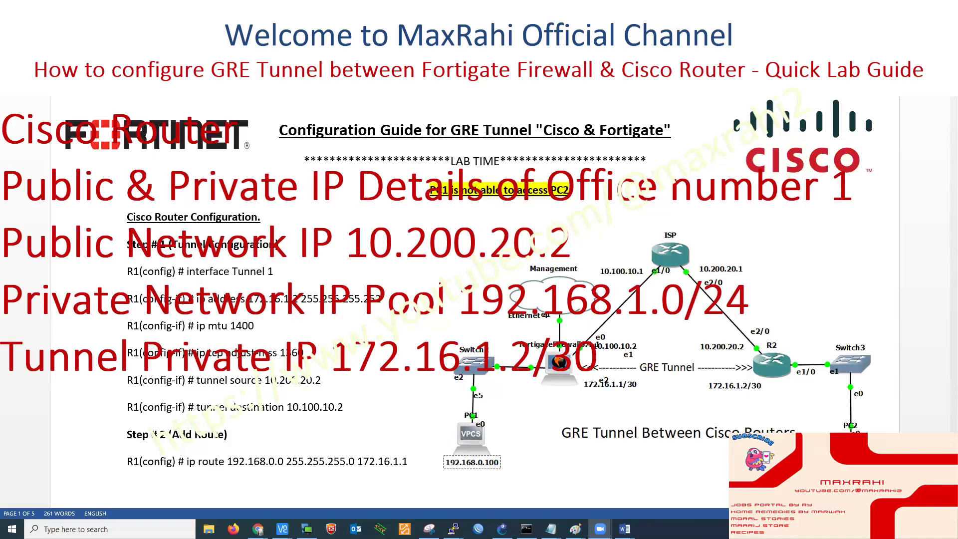
- Check the GNS3 topology and highlight the guide's 'PC1 is not able to access PC2' line
{"action": "left_click", "coordinate": [502, 529]}
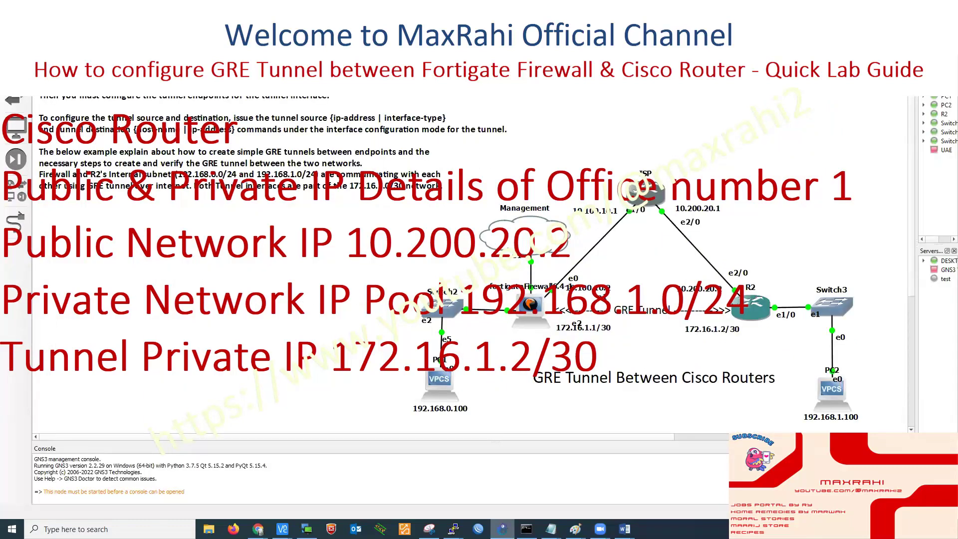
{"action": "left_click", "coordinate": [503, 529]}
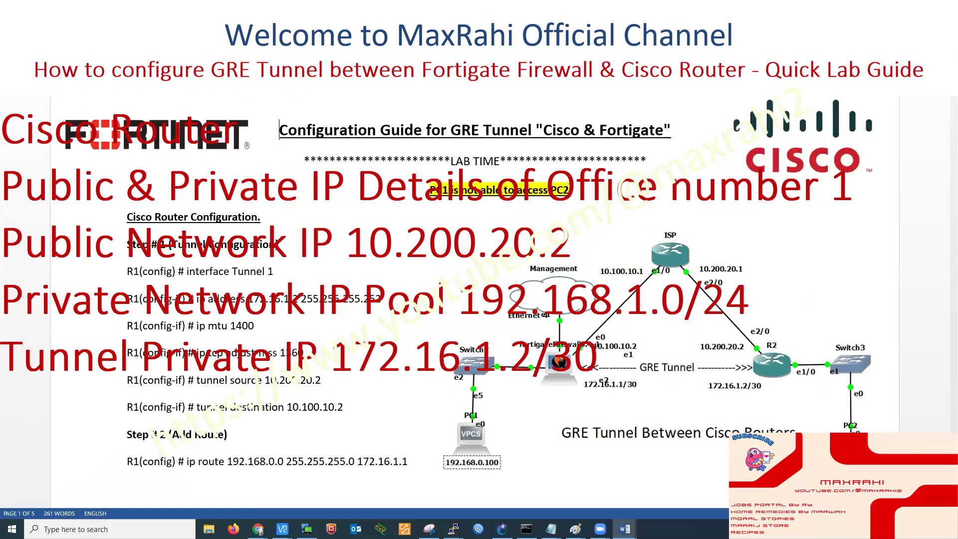
{"action": "left_click_drag", "start_coordinate": [426, 192], "coordinate": [574, 192]}
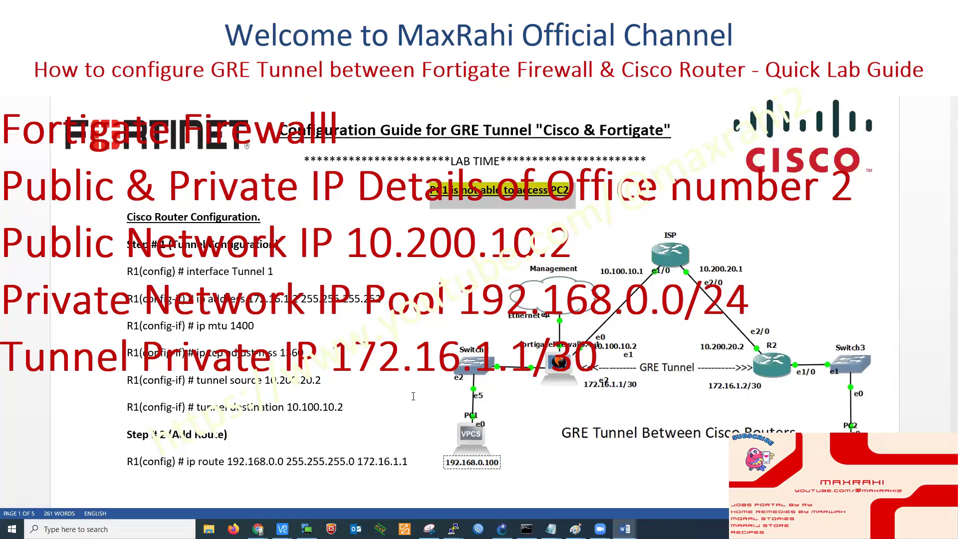
{"action": "left_click_drag", "start_coordinate": [672, 128], "coordinate": [544, 130]}
{"action": "left_click_drag", "start_coordinate": [574, 190], "coordinate": [442, 240]}
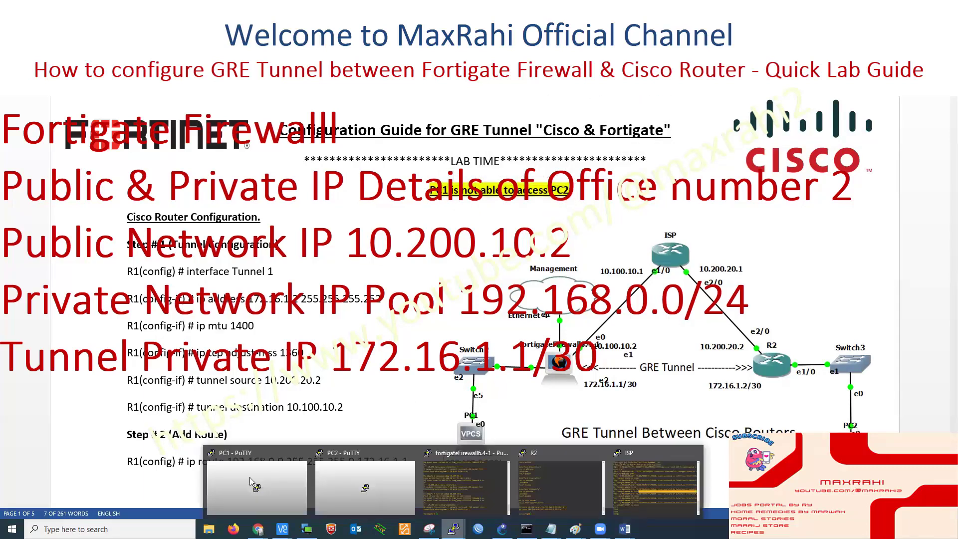
- On PC1, rerun the trace, then ping 192.168.1.100 and confirm destination network unreachable
{"action": "left_click", "coordinate": [252, 480]}
{"action": "key", "text": "Up"}
{"action": "key", "text": "Return"}
{"action": "key", "text": "Up"}
{"action": "key", "text": "BackSpace"}
{"action": "key", "text": "Left"}
{"action": "key", "text": "Left"}
{"action": "key", "text": "Left"}
{"action": "key", "text": "Left"}
{"action": "key", "text": "Left"}
{"action": "key", "text": "Left"}
{"action": "key", "text": "Left"}
{"action": "key", "text": "Left"}
{"action": "key", "text": "Left"}
{"action": "key", "text": "Left"}
{"action": "key", "text": "Left"}
{"action": "key", "text": "Left"}
{"action": "key", "text": "Left"}
{"action": "key", "text": "BackSpace"}
{"action": "key", "text": "BackSpace"}
{"action": "key", "text": "BackSpace"}
{"action": "key", "text": "BackSpace"}
{"action": "key", "text": "BackSpace"}
{"action": "type", "text": "ping"}
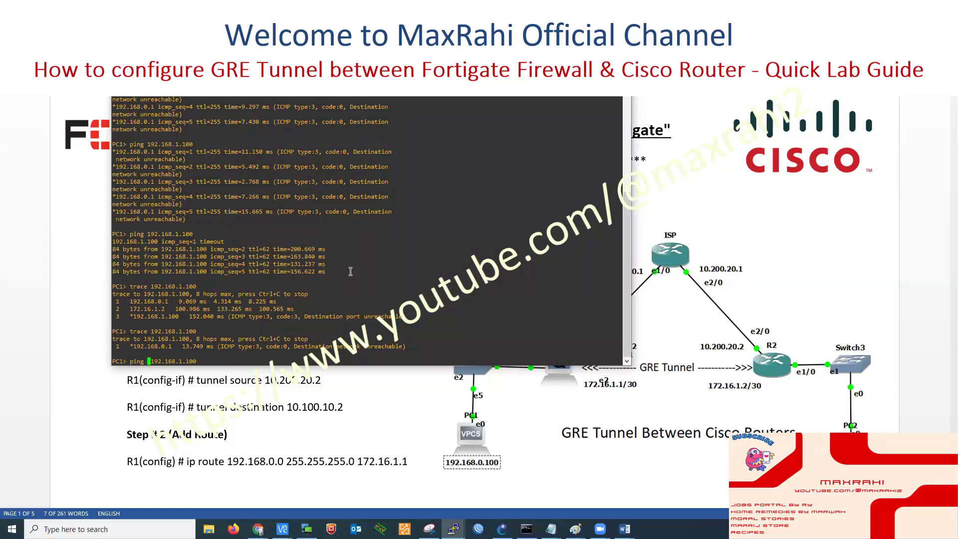
{"action": "key", "text": "Return"}
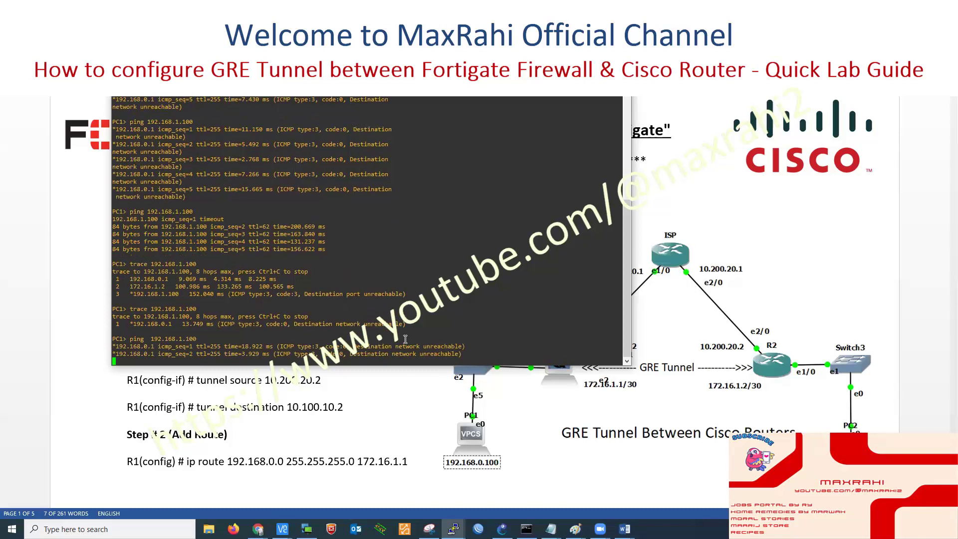
{"action": "left_click_drag", "start_coordinate": [467, 339], "coordinate": [282, 337]}
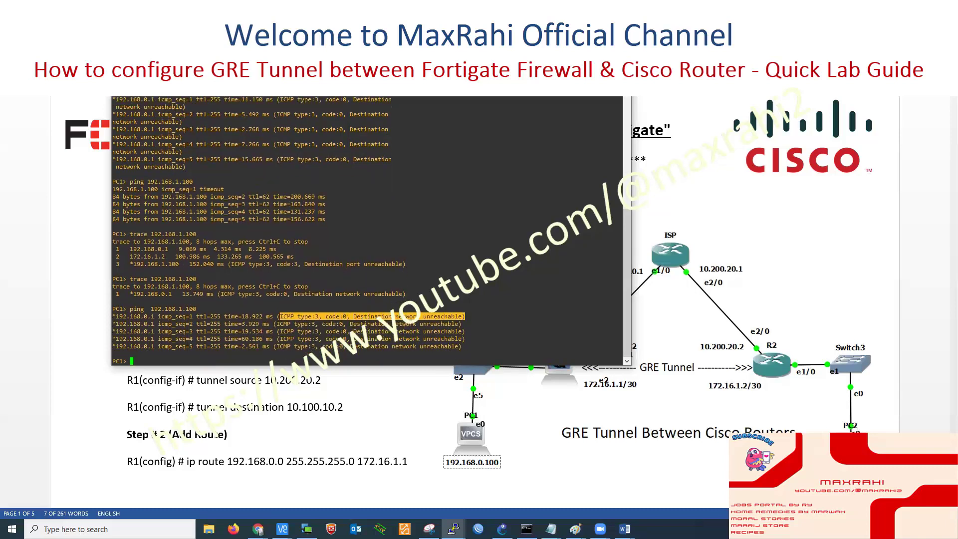
{"action": "left_click", "coordinate": [458, 491]}
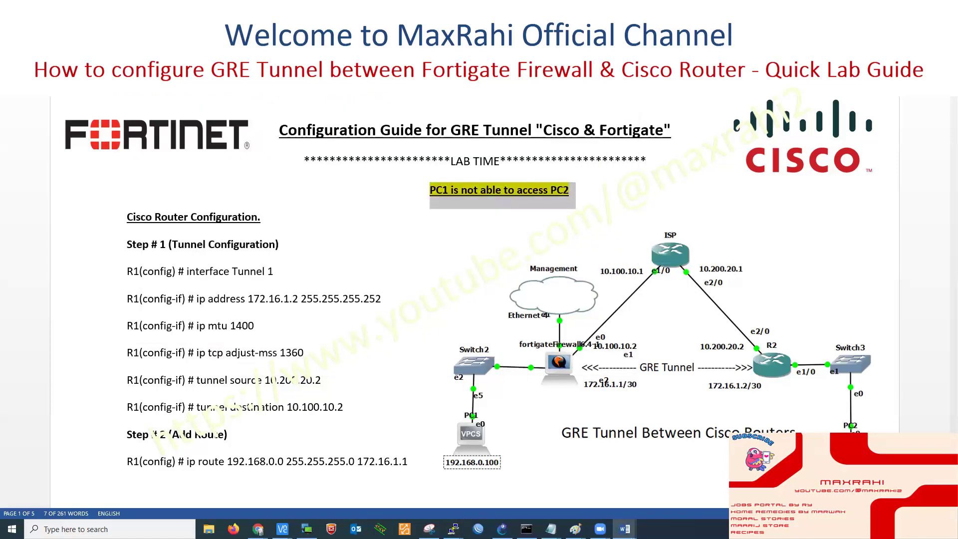
- Bring up the R2 console and enter interface Tunnel 1 configuration
{"action": "left_click", "coordinate": [453, 529]}
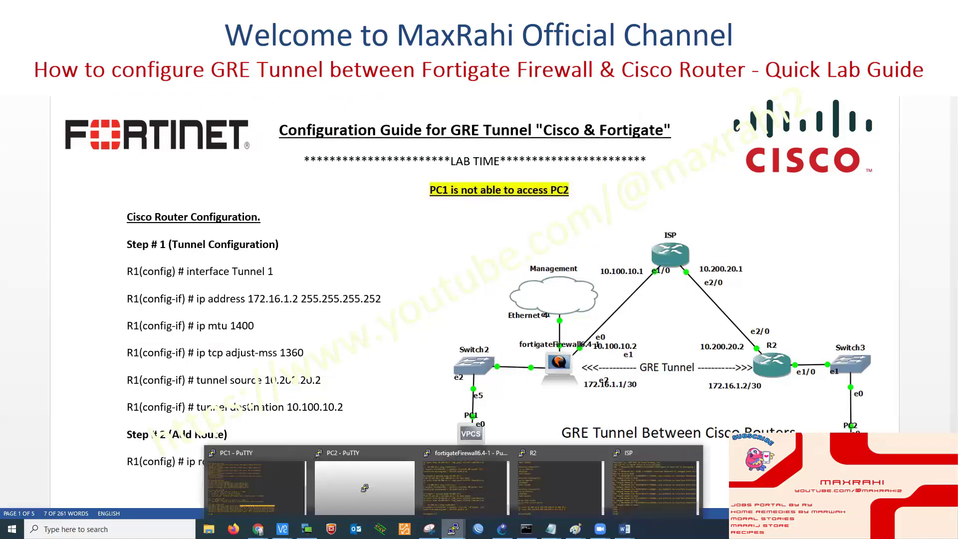
{"action": "left_click", "coordinate": [552, 466]}
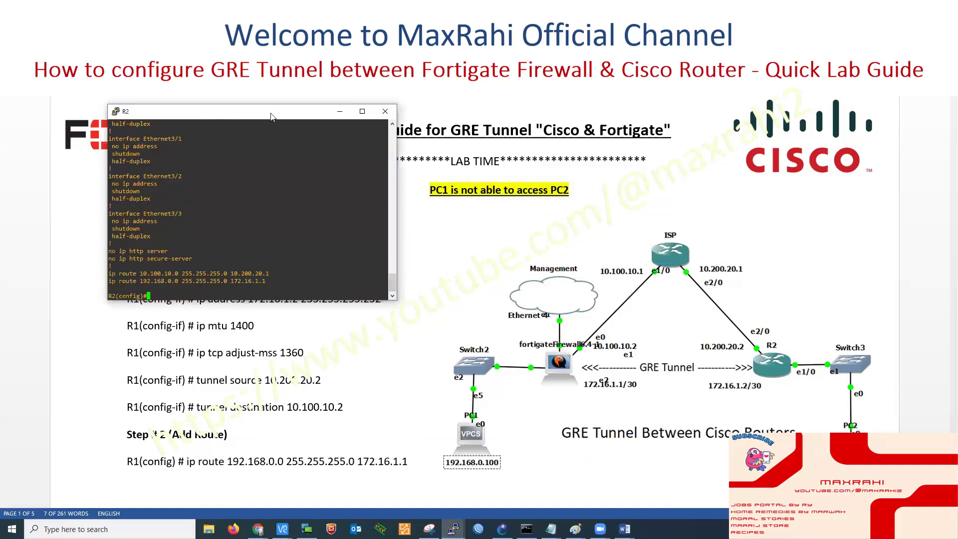
{"action": "left_click_drag", "start_coordinate": [271, 117], "coordinate": [588, 100]}
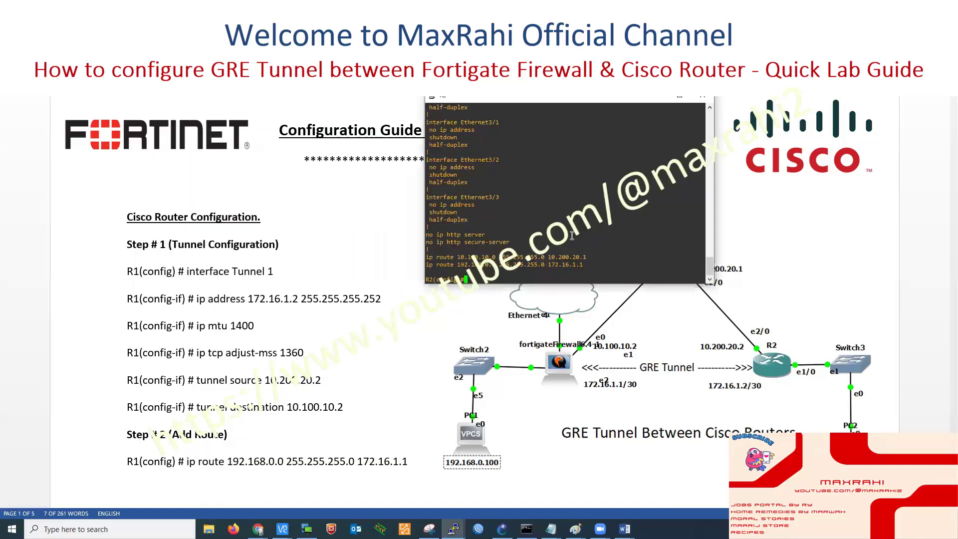
{"action": "type", "text": "int"}
{"action": "key", "text": "Tab"}
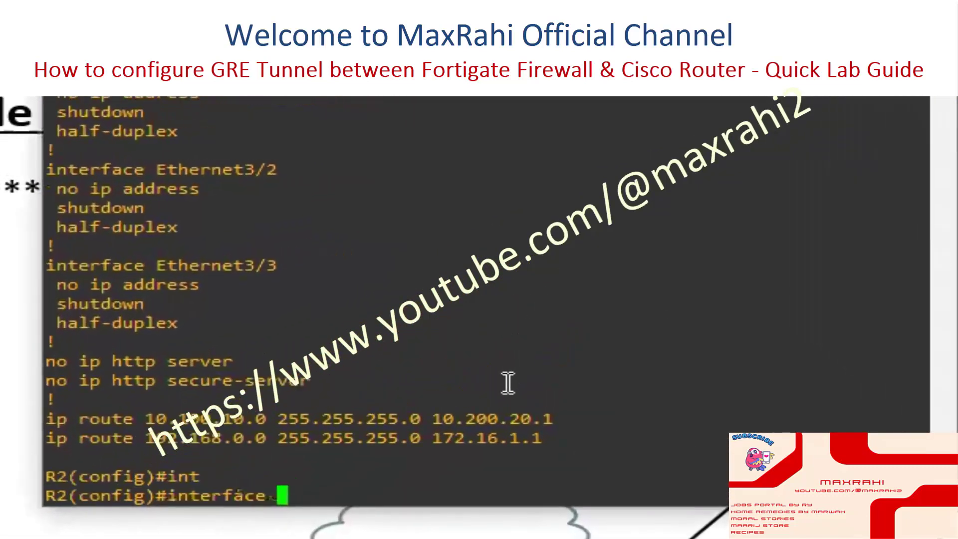
{"action": "type", "text": "tu"}
{"action": "key", "text": "Tab"}
{"action": "type", "text": "1"}
{"action": "key", "text": "Return"}
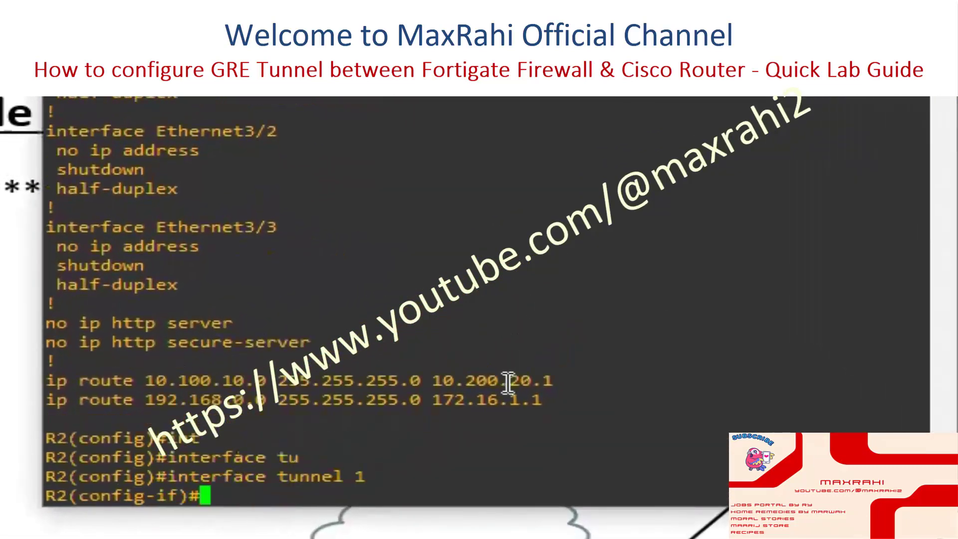
- Give Tunnel 1 the address 172.16.1.2 255.255.255.252 and an IP MTU of 1400
{"action": "type", "text": "ip ad"}
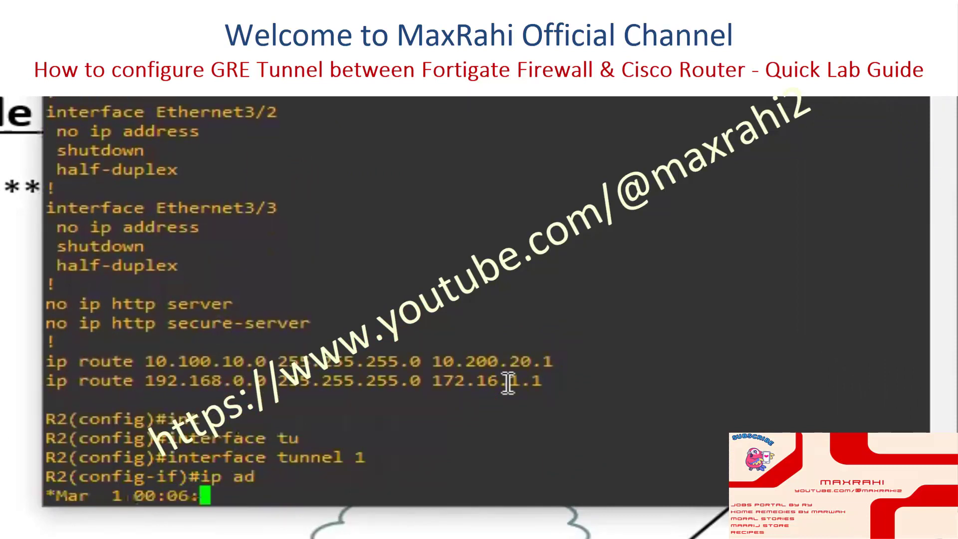
{"action": "type", "text": "d"}
{"action": "key", "text": "Tab"}
{"action": "type", "text": "1"}
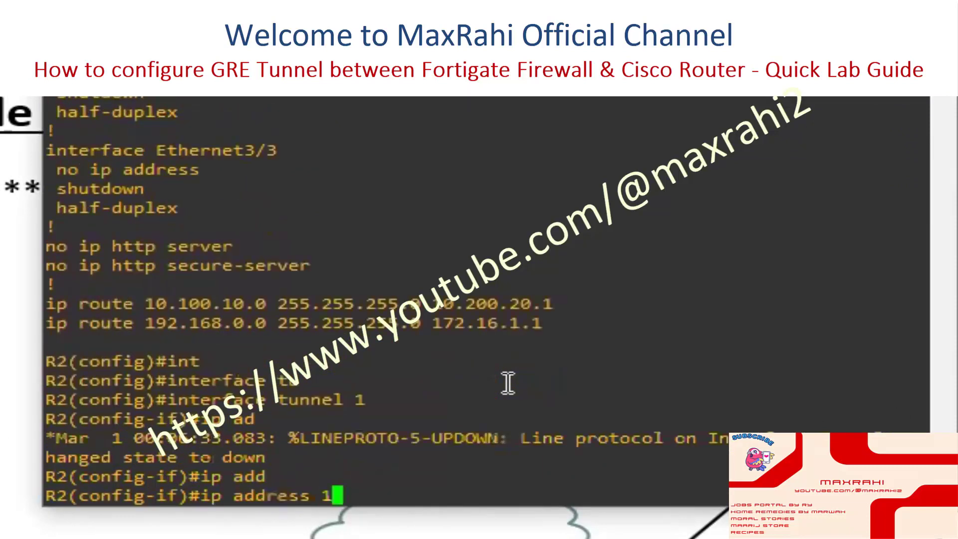
{"action": "type", "text": "72.16.1.2 "}
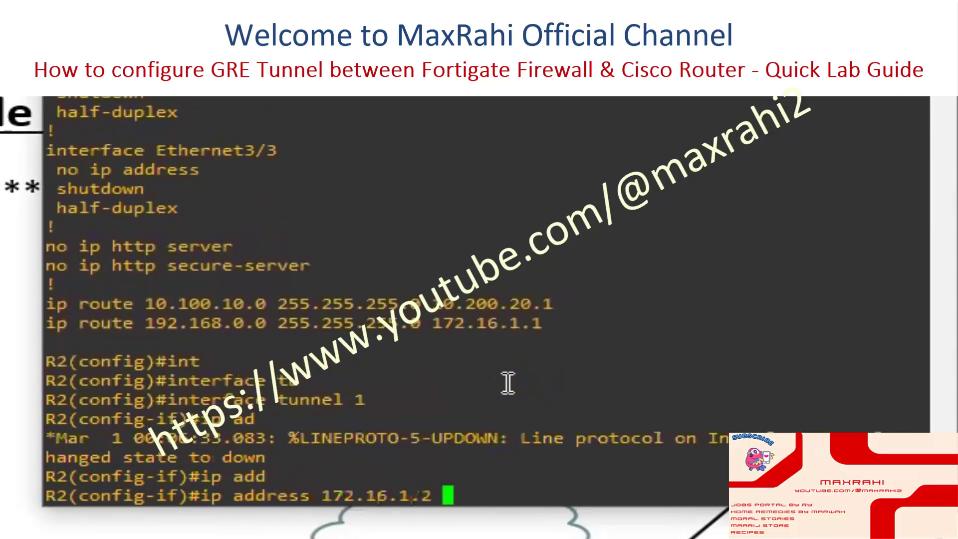
{"action": "type", "text": "255.255.25"}
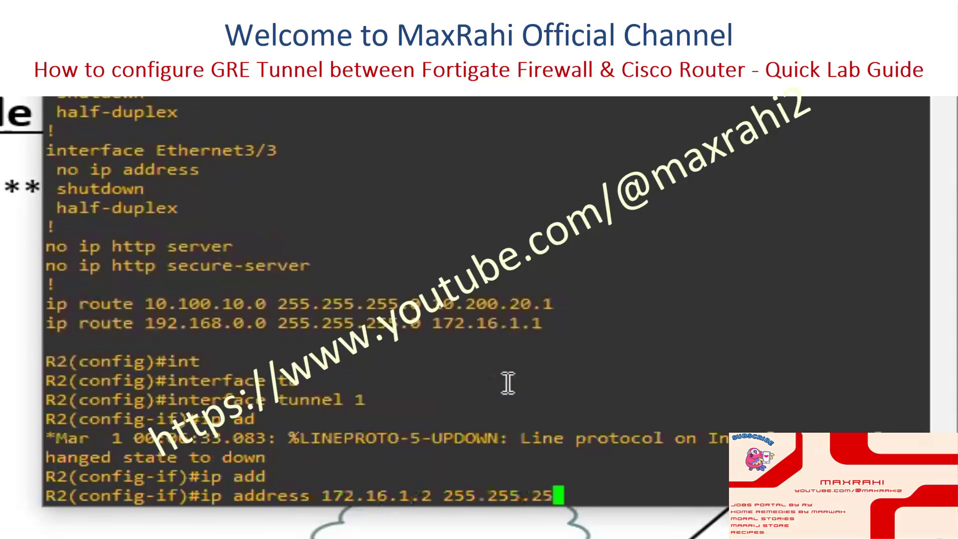
{"action": "type", "text": "5.252"}
{"action": "key", "text": "Return"}
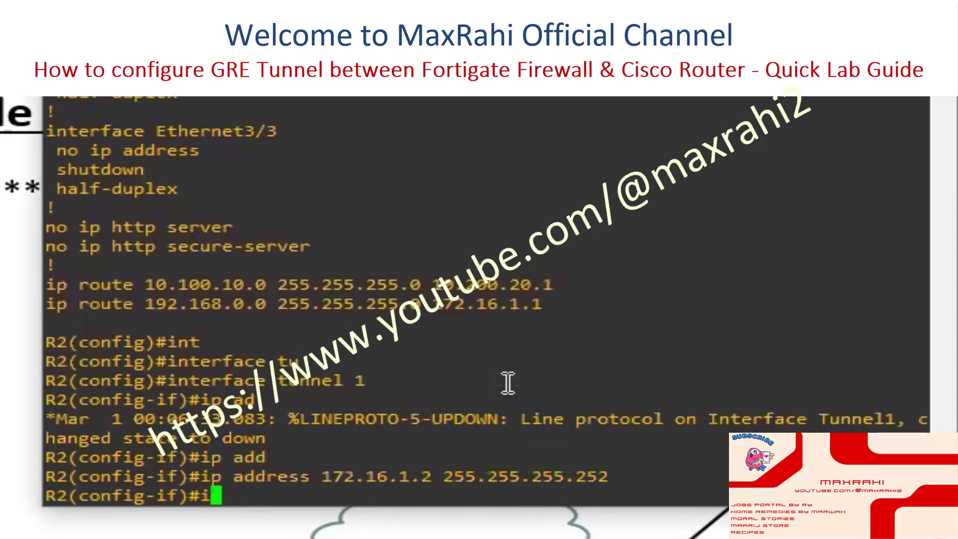
{"action": "type", "text": "ip mtu 1"}
{"action": "key", "text": "Tab"}
{"action": "type", "text": "1"}
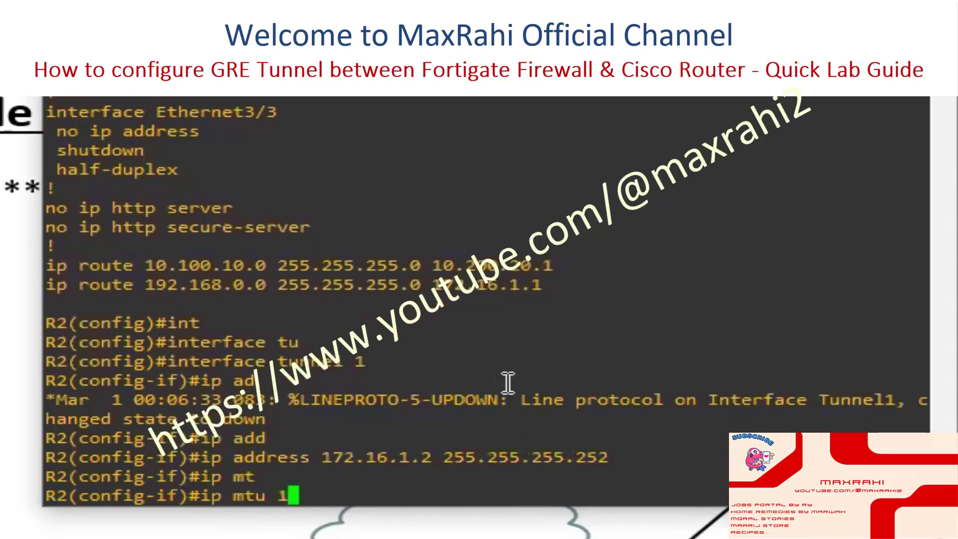
{"action": "type", "text": "400"}
{"action": "key", "text": "Return"}
- Set ip tcp adjust-mss 1360 on the tunnel
{"action": "type", "text": "ig-if)#i"}
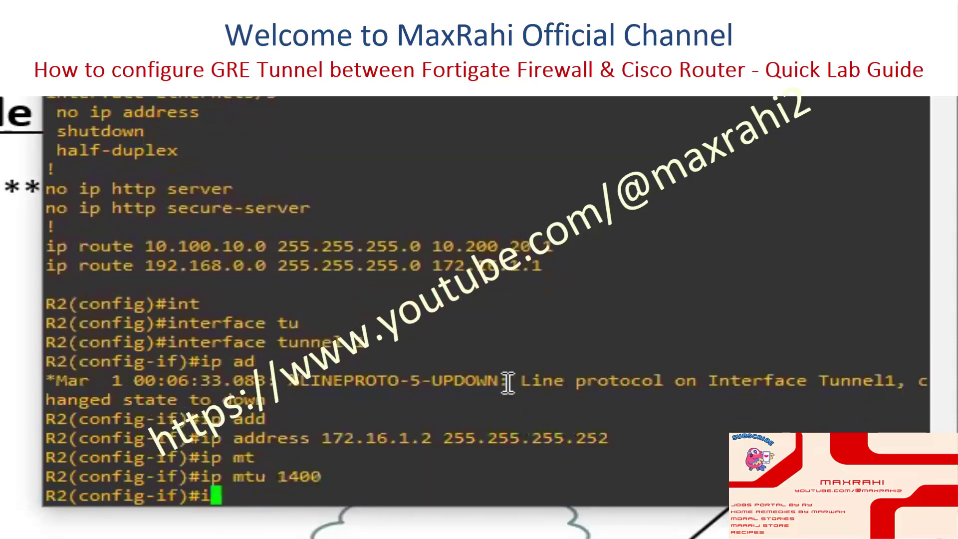
{"action": "type", "text": "p t"}
{"action": "key", "text": "Tab"}
{"action": "type", "text": "c"}
{"action": "key", "text": "Tab"}
{"action": "type", "text": "p"}
{"action": "key", "text": "Tab"}
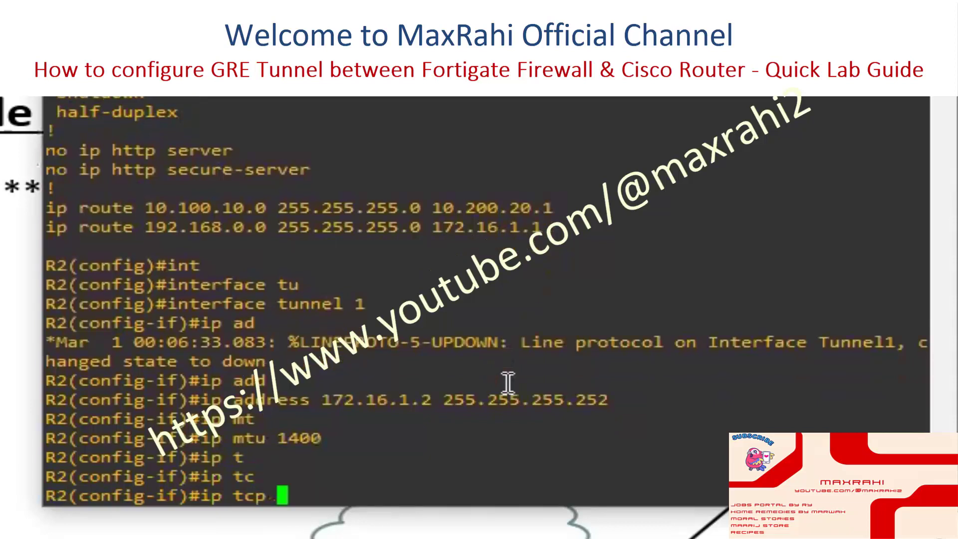
{"action": "type", "text": "adjust-mss"}
{"action": "key", "text": "Tab"}
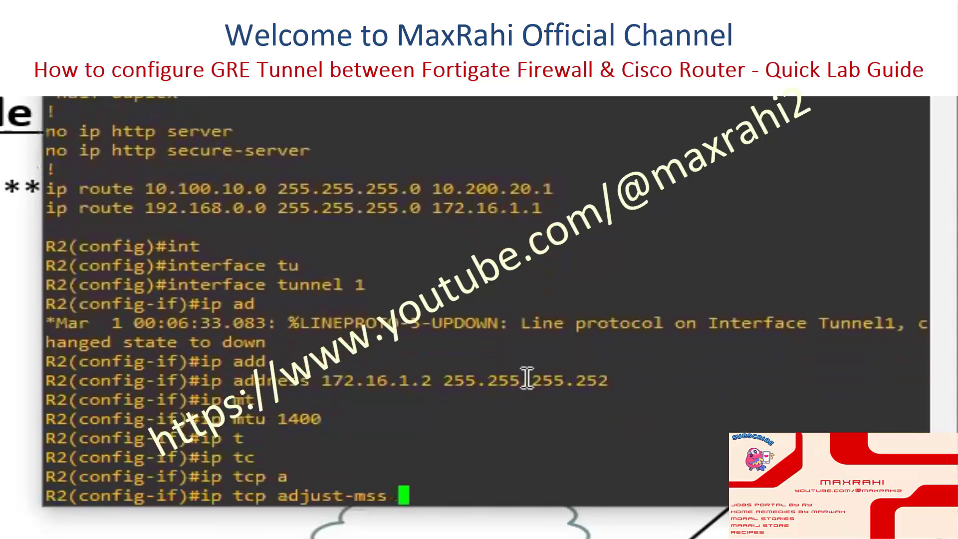
{"action": "type", "text": "1360"}
{"action": "key", "text": "Return"}
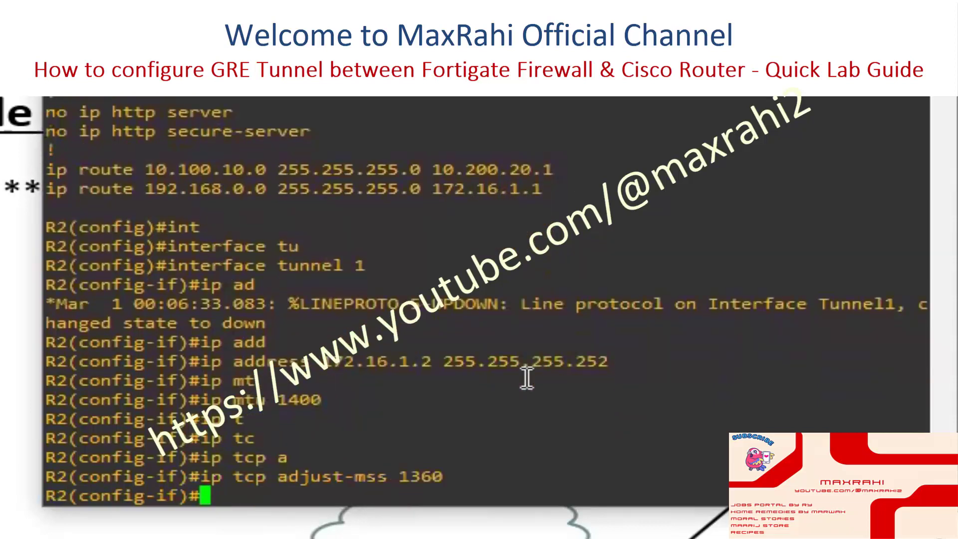
- Set the tunnel source to 10.200.20.2
{"action": "type", "text": "tu"}
{"action": "key", "text": "Tab"}
{"action": "type", "text": "sou"}
{"action": "key", "text": "Tab"}
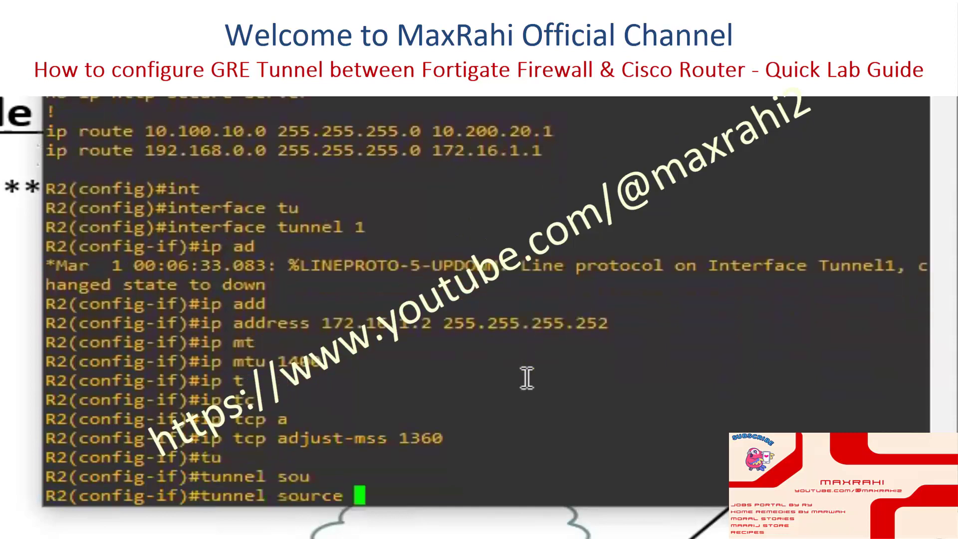
{"action": "type", "text": "10.200."}
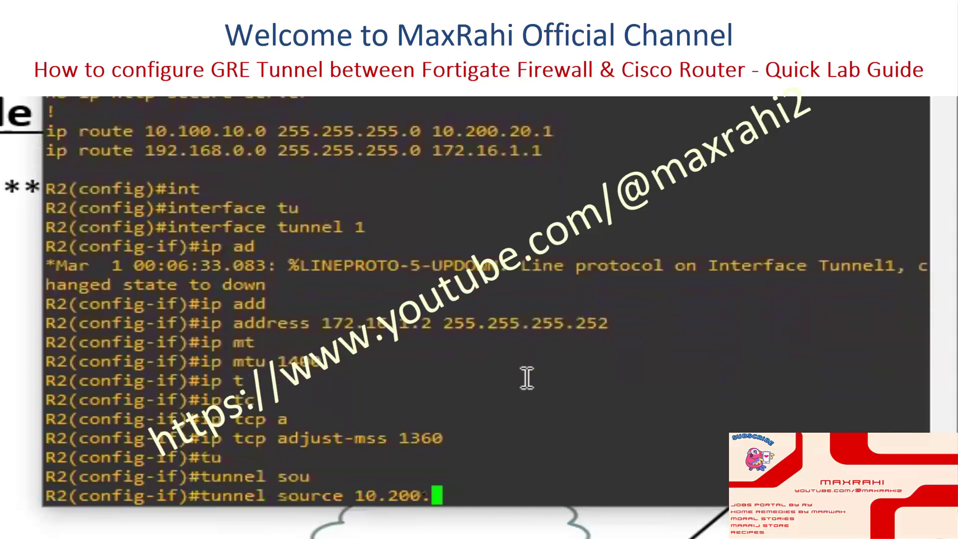
{"action": "type", "text": "20.2"}
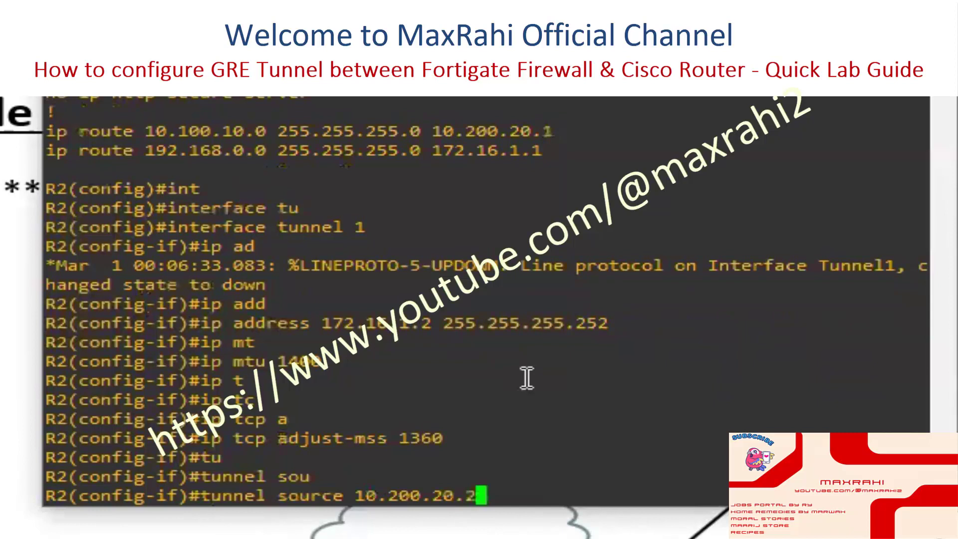
{"action": "key", "text": "Return"}
- Set the tunnel destination to 10.100.10.2
{"action": "key", "text": "Up"}
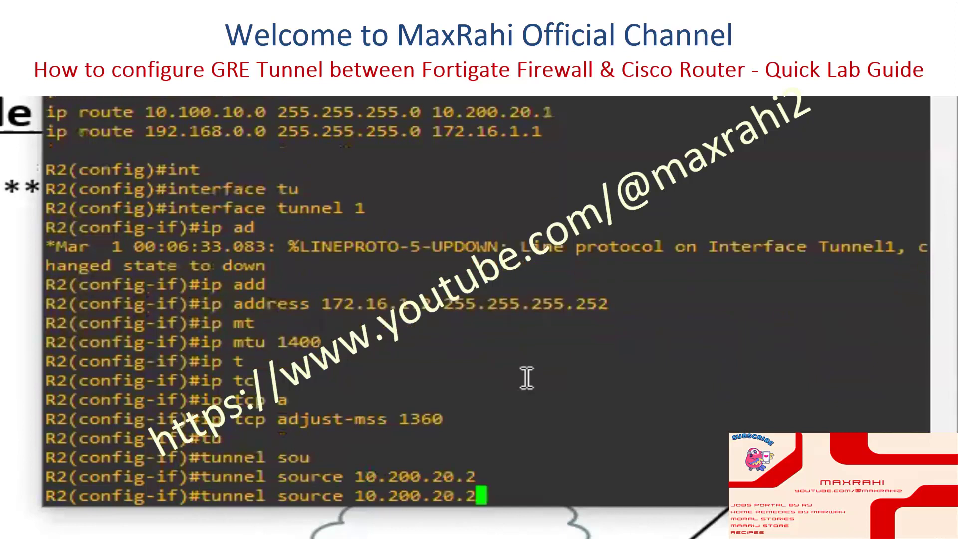
{"action": "key", "text": "BackSpace"}
{"action": "key", "text": "BackSpace"}
{"action": "key", "text": "BackSpace"}
{"action": "key", "text": "BackSpace"}
{"action": "key", "text": "BackSpace"}
{"action": "key", "text": "BackSpace"}
{"action": "key", "text": "BackSpace"}
{"action": "key", "text": "BackSpace"}
{"action": "key", "text": "BackSpace"}
{"action": "key", "text": "BackSpace"}
{"action": "key", "text": "BackSpace"}
{"action": "key", "text": "BackSpace"}
{"action": "key", "text": "BackSpace"}
{"action": "key", "text": "BackSpace"}
{"action": "key", "text": "BackSpace"}
{"action": "key", "text": "BackSpace"}
{"action": "key", "text": "BackSpace"}
{"action": "key", "text": "BackSpace"}
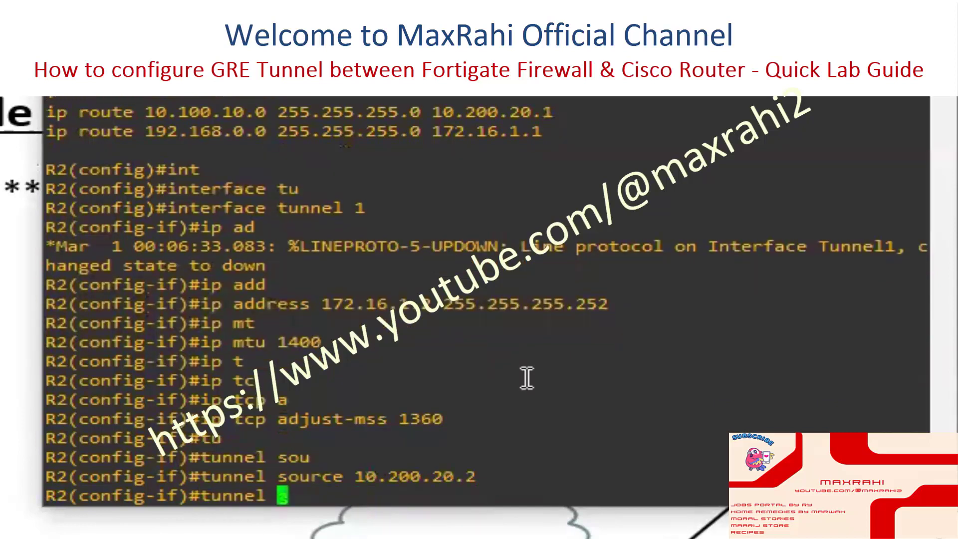
{"action": "type", "text": "de"}
{"action": "key", "text": "Tab"}
{"action": "type", "text": "10"}
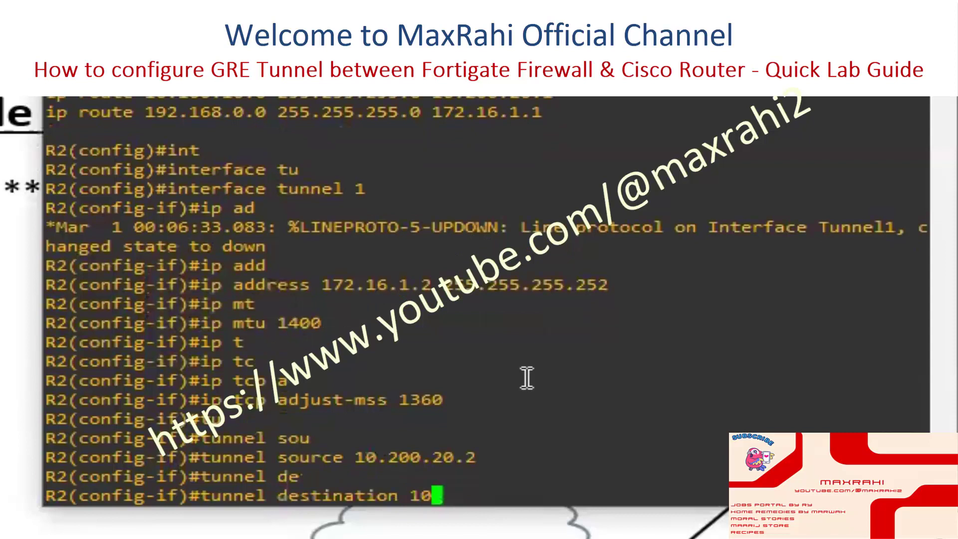
{"action": "type", "text": ".200."}
{"action": "key", "text": "BackSpace"}
{"action": "key", "text": "BackSpace"}
{"action": "key", "text": "BackSpace"}
{"action": "key", "text": "BackSpace"}
{"action": "type", "text": "100.10."}
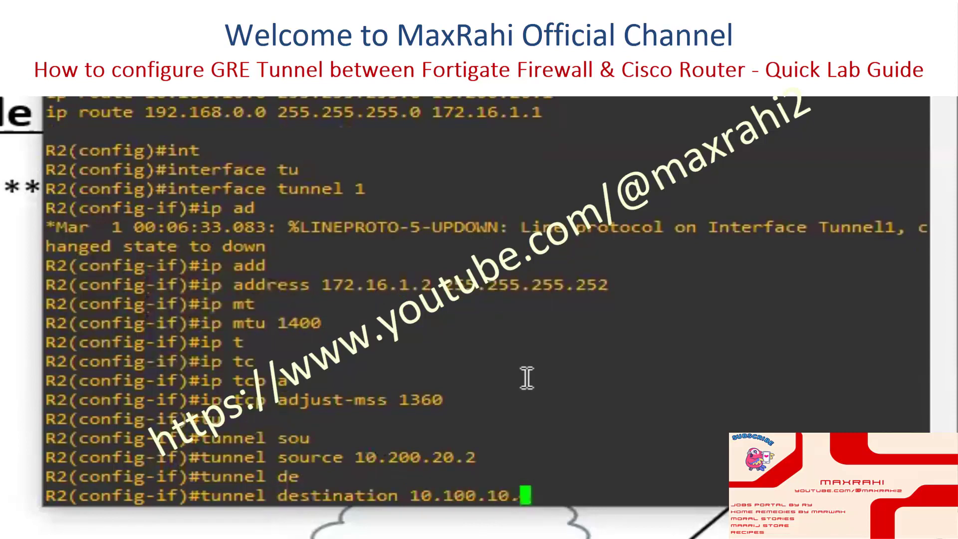
{"action": "type", "text": "2"}
{"action": "key", "text": "Return"}
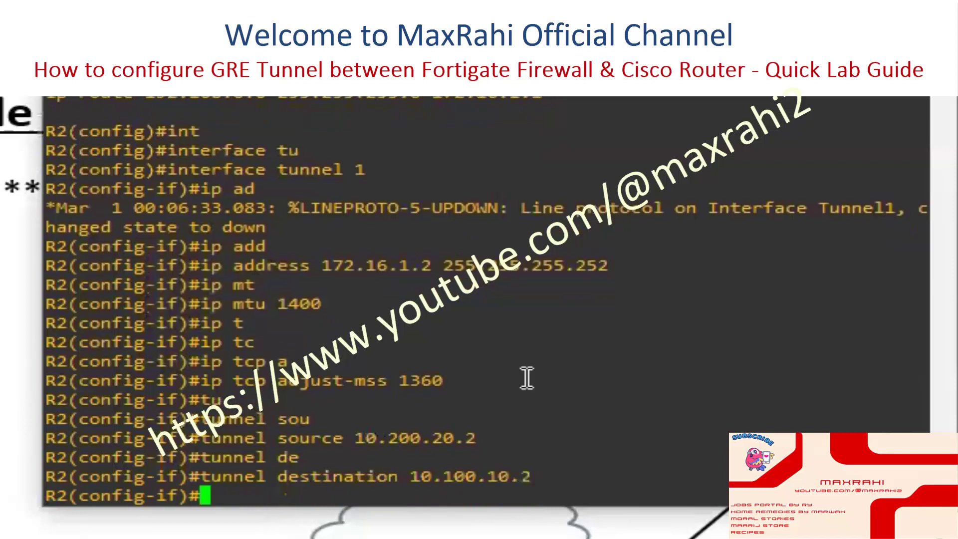
- Leave the interface and add a static route to 192.168.0.0 255.255.255.0 via 172.16.1.1
{"action": "type", "text": "exit"}
{"action": "key", "text": "Return"}
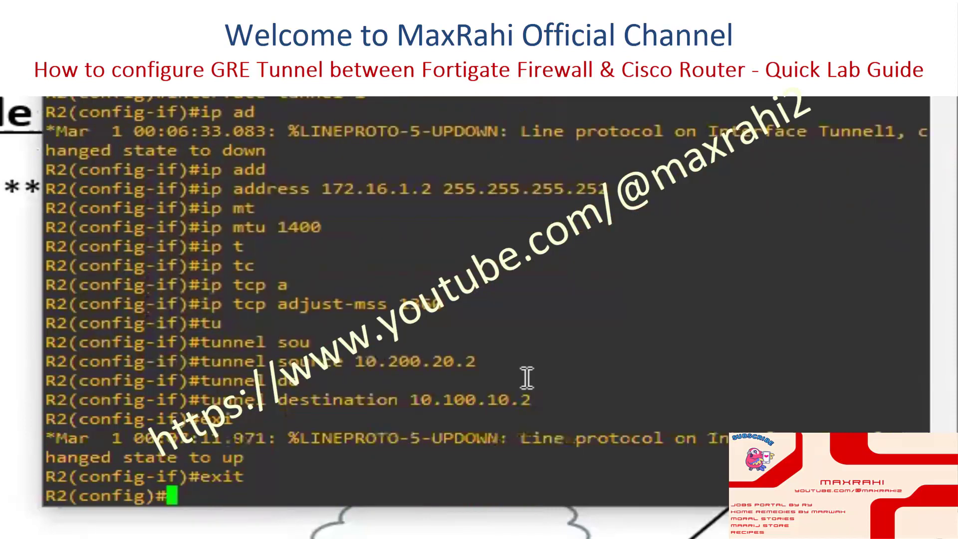
{"action": "type", "text": "ip route"}
{"action": "key", "text": "Tab"}
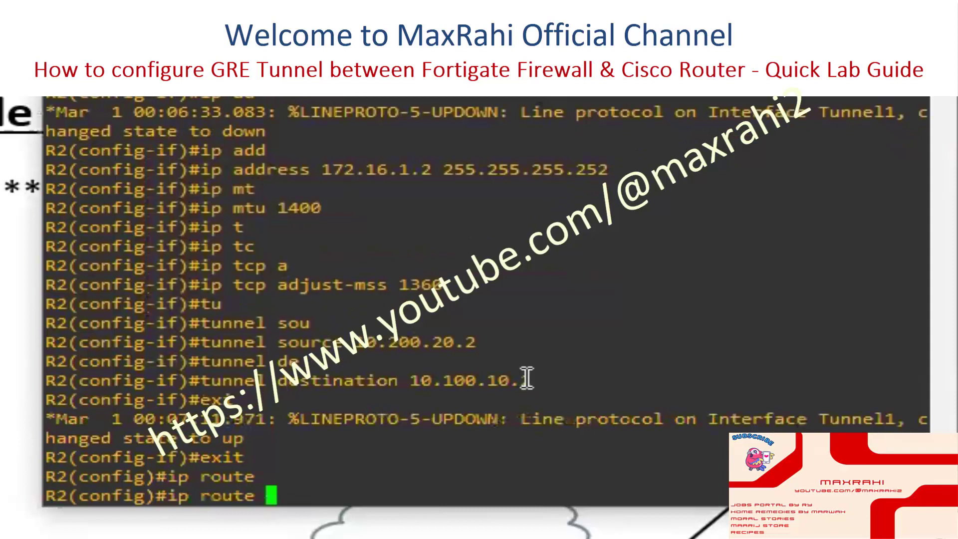
{"action": "type", "text": "192."}
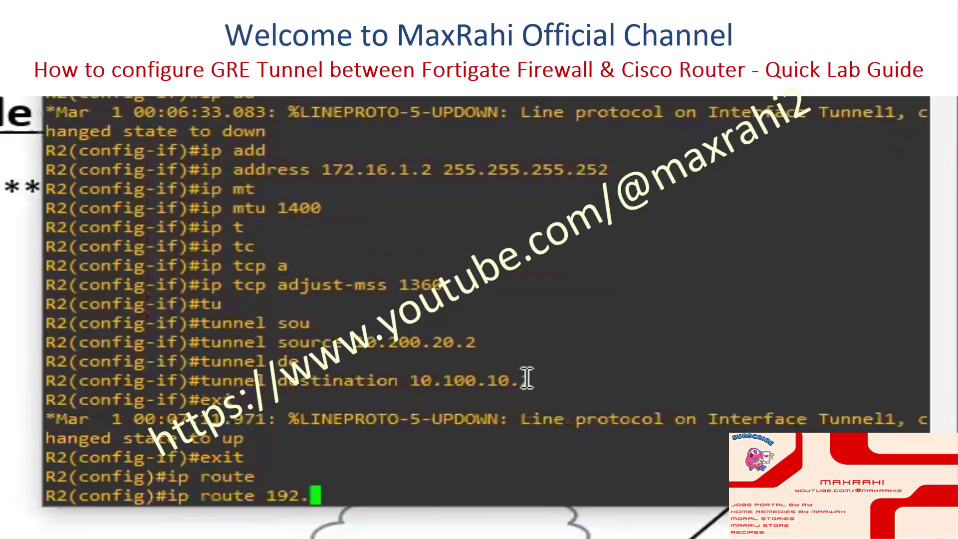
{"action": "type", "text": "168.0.0 255."}
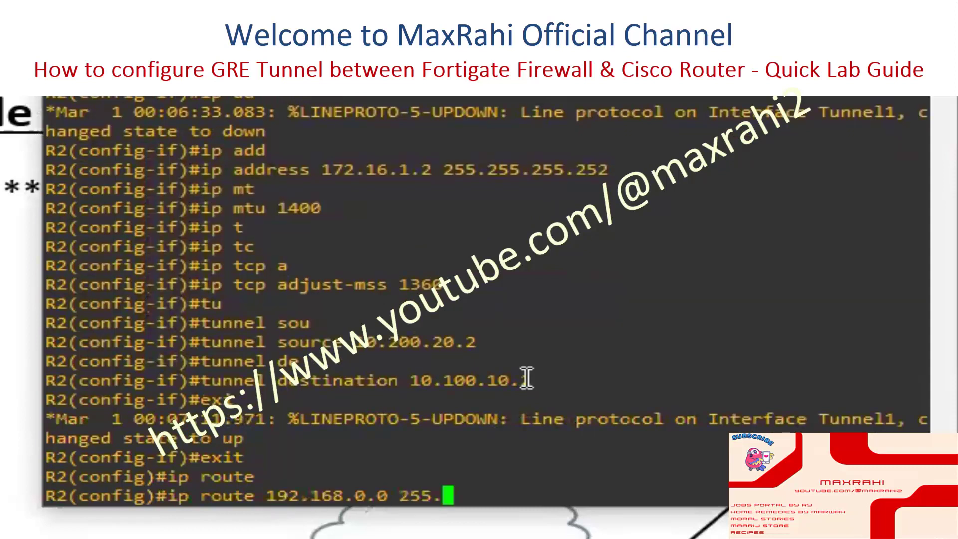
{"action": "type", "text": "255.25"}
{"action": "type", "text": "5.0."}
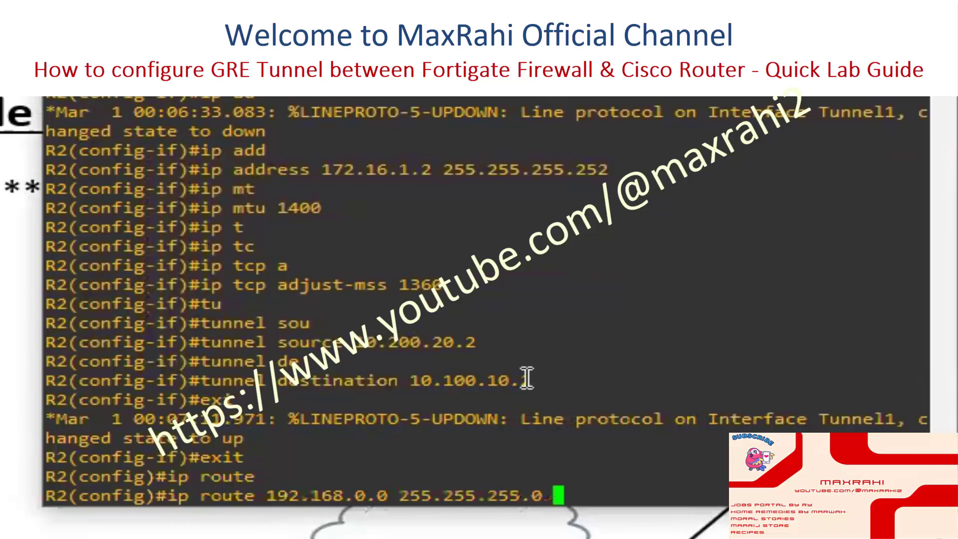
{"action": "type", "text": "172.16."}
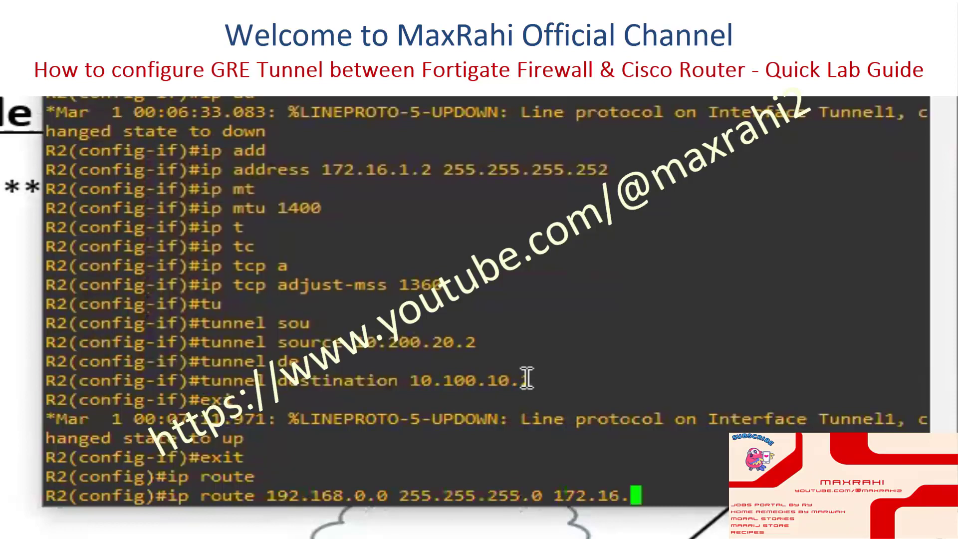
{"action": "type", "text": "1.1"}
{"action": "key", "text": "Return"}
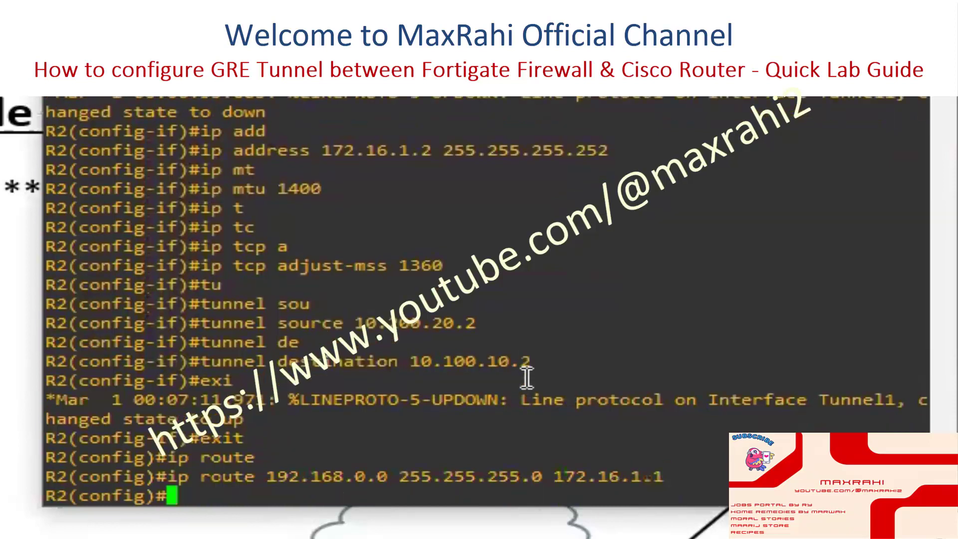
- Save R2's configuration with 'do wr', review the guide's FortiGate steps, and switch to the FortiGate console
{"action": "type", "text": "do wr"}
{"action": "key", "text": "Return"}
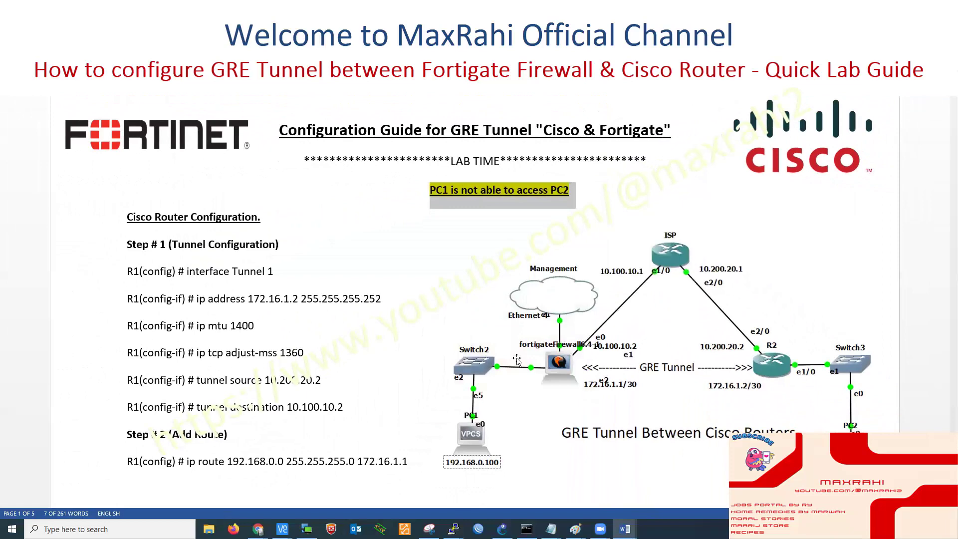
{"action": "scroll", "coordinate": [517, 359], "scroll_direction": "down", "scroll_amount": 3}
{"action": "scroll", "coordinate": [518, 358], "scroll_direction": "down", "scroll_amount": 9}
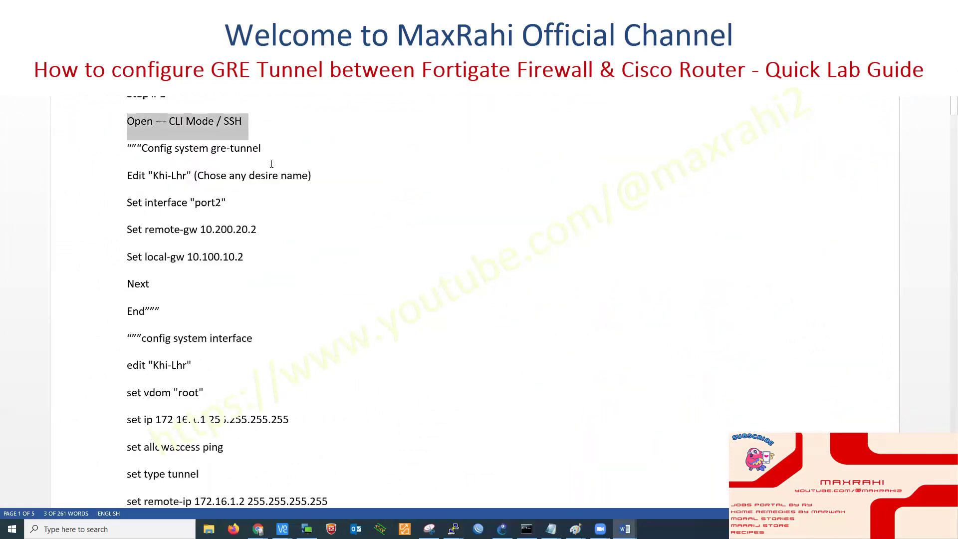
{"action": "mouse_move", "coordinate": [453, 528]}
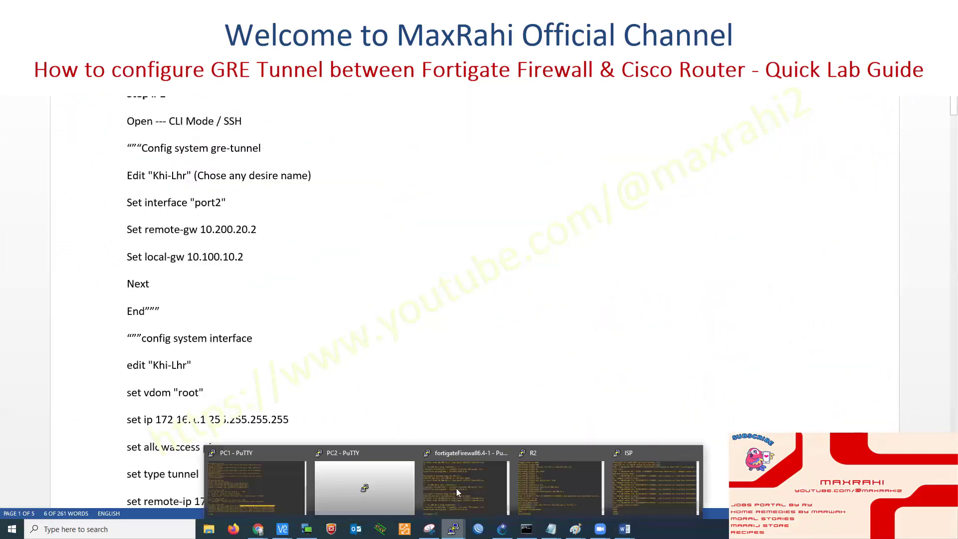
{"action": "left_click", "coordinate": [457, 487]}
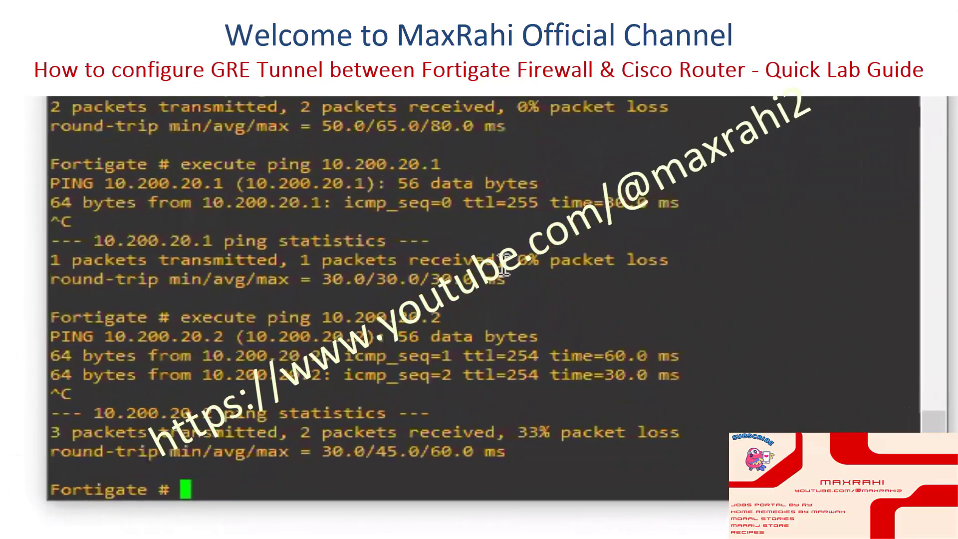
- Create gre-tunnel entry khi-lhr bound to port2
{"action": "type", "text": "config system "}
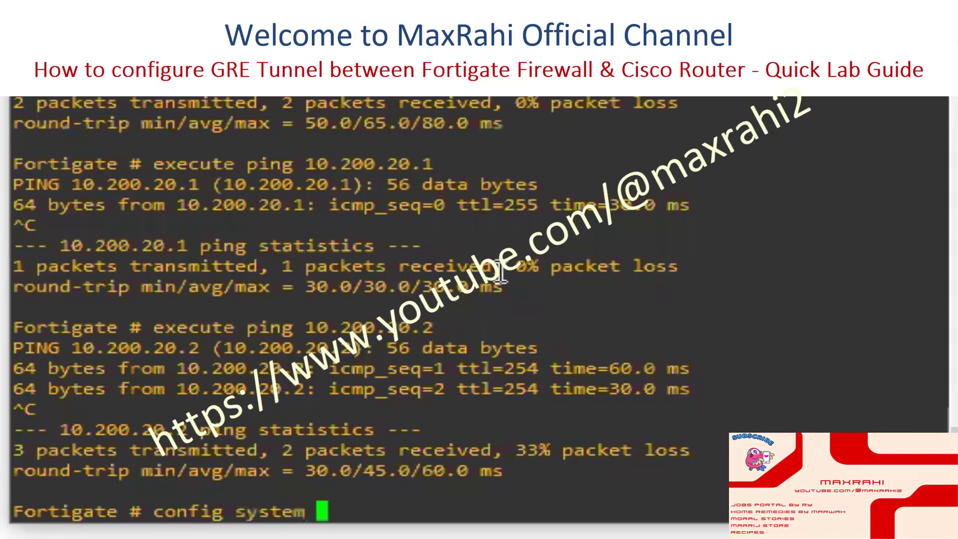
{"action": "type", "text": "gre-tunnel"}
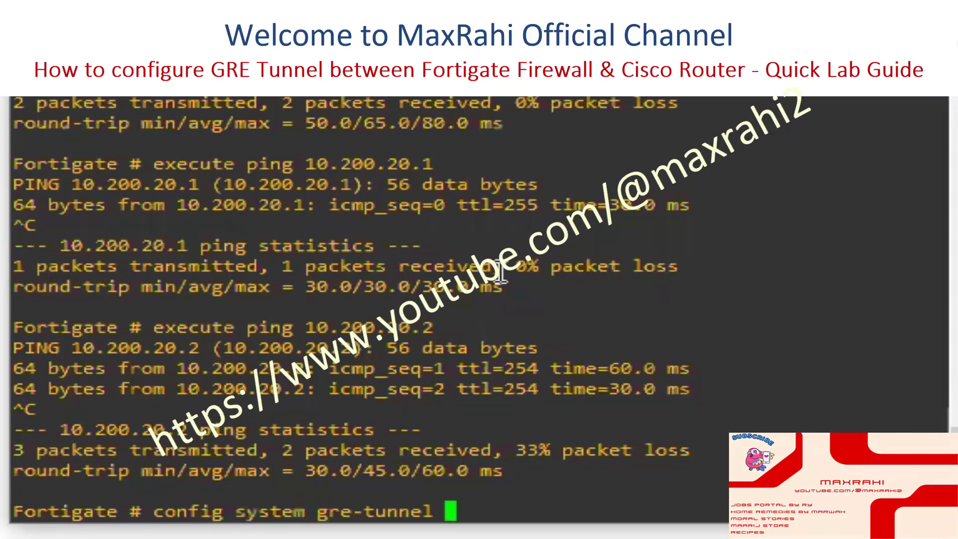
{"action": "key", "text": "Return"}
{"action": "type", "text": "edit "}
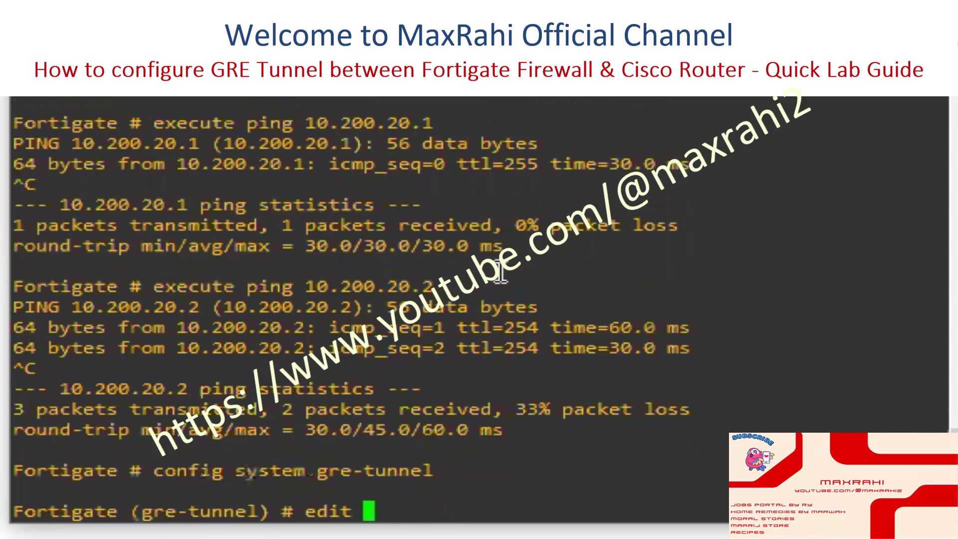
{"action": "type", "text": "khi-"}
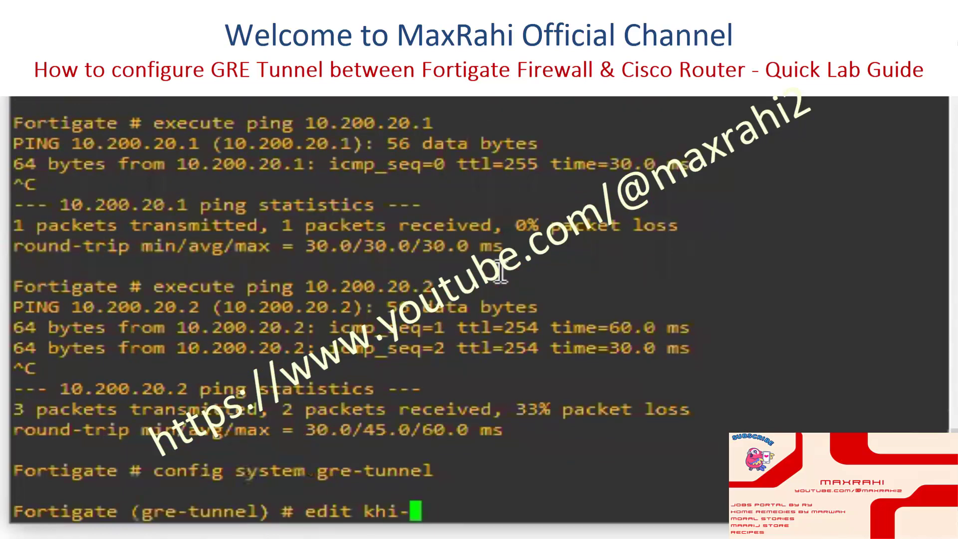
{"action": "type", "text": "lhr"}
{"action": "key", "text": "Return"}
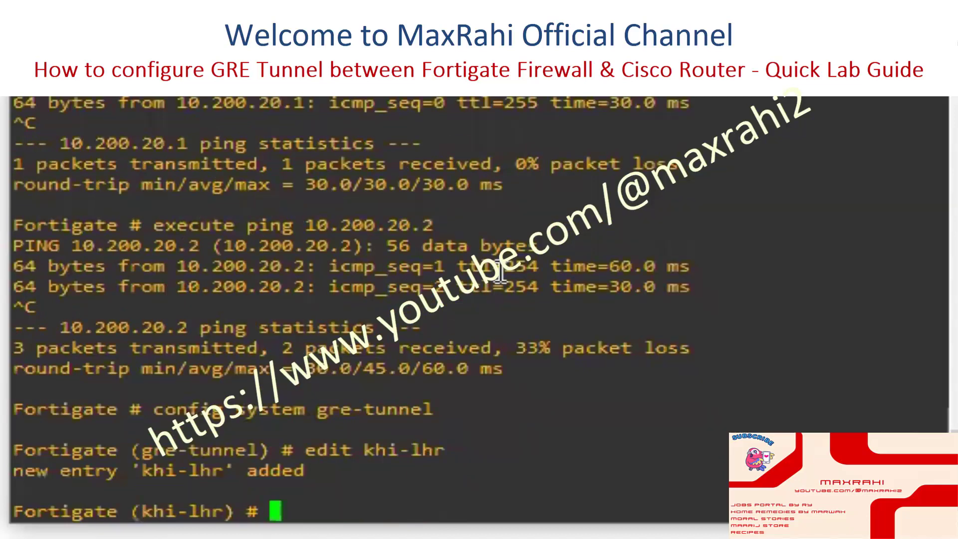
{"action": "type", "text": "set interface port2"}
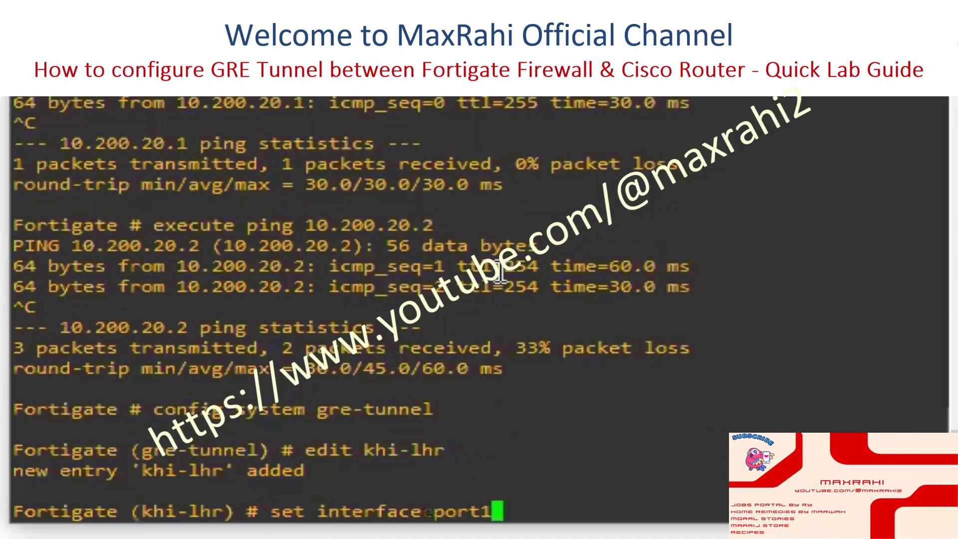
{"action": "key", "text": "Return"}
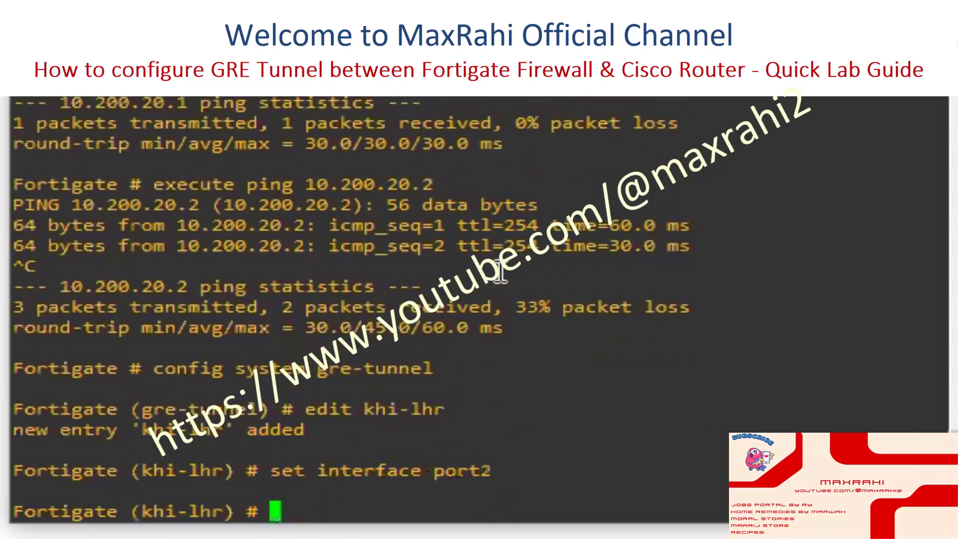
- Set remote gateway 10.200.20.2 and local gateway 10.100.10.2, then commit the tunnel
{"action": "type", "text": "set re"}
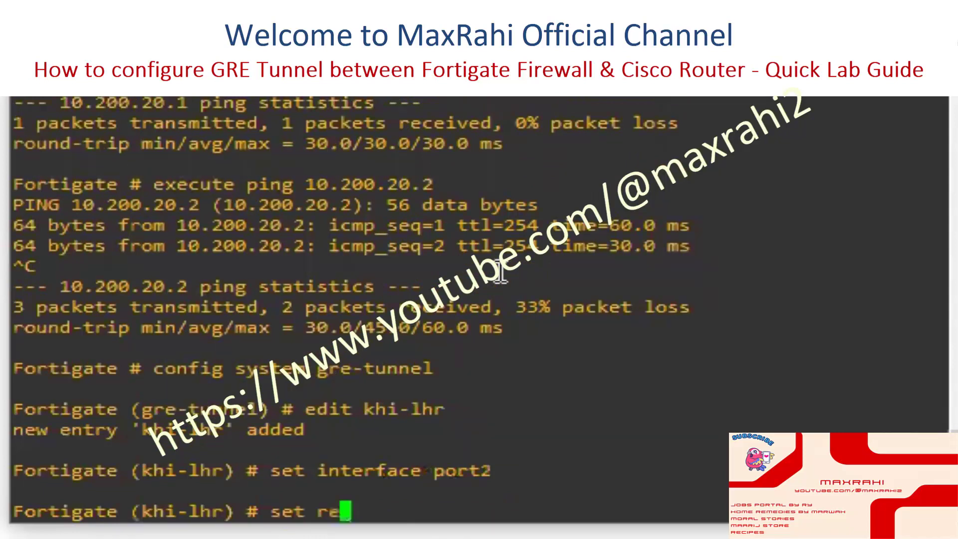
{"action": "type", "text": "mote-gw 10.200."}
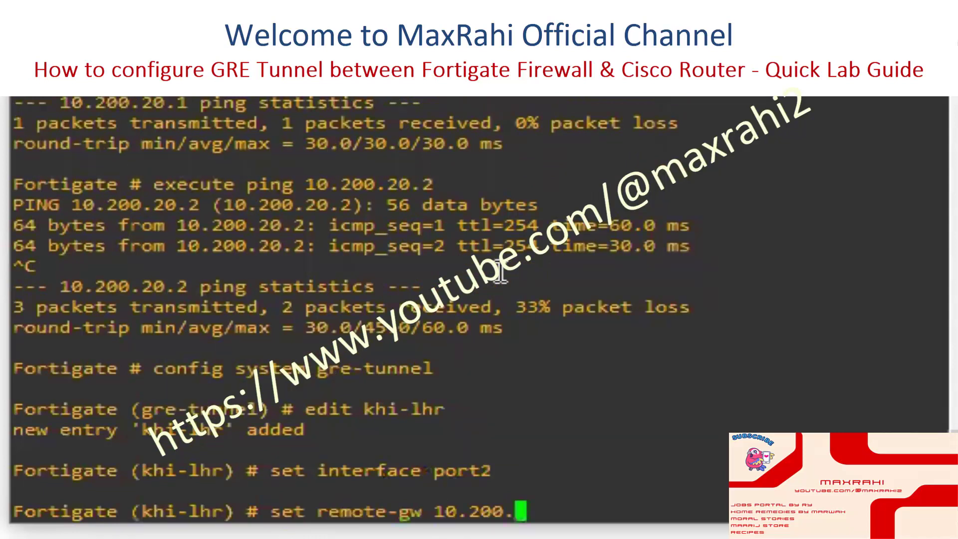
{"action": "type", "text": "20.2"}
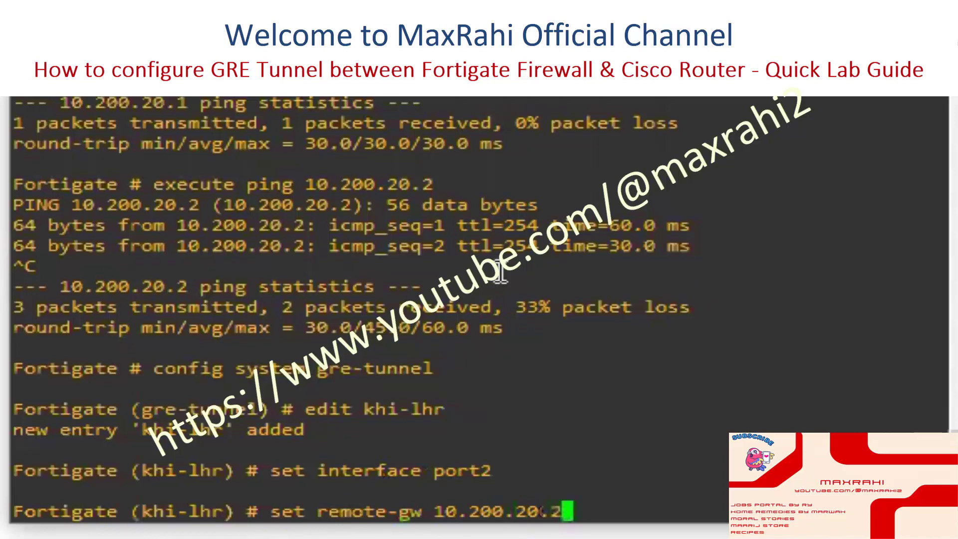
{"action": "key", "text": "Return"}
{"action": "type", "text": "set "}
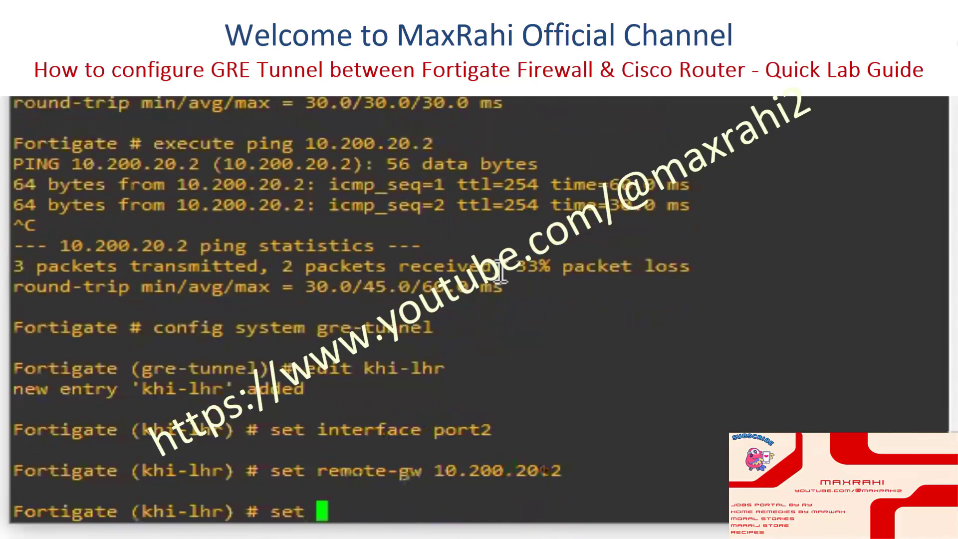
{"action": "type", "text": "local-gw 10.1"}
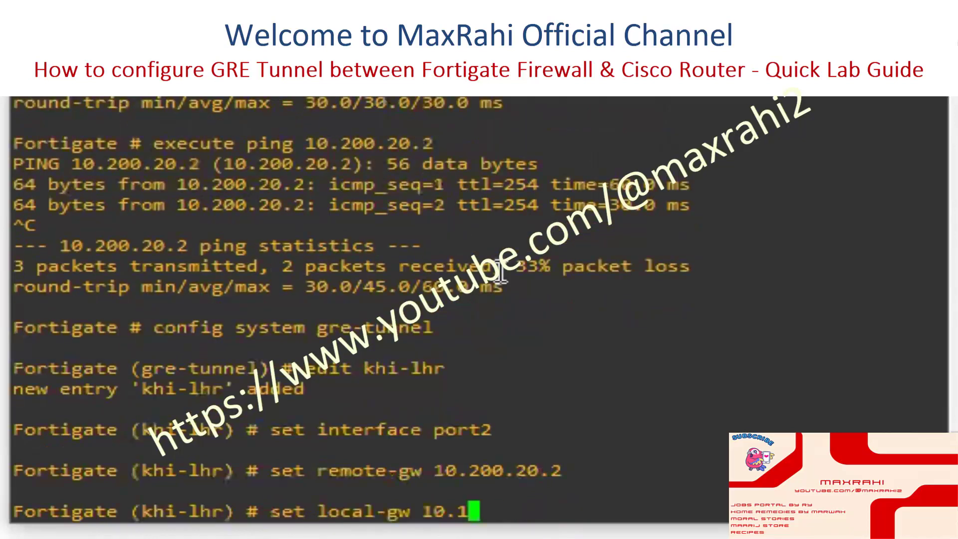
{"action": "type", "text": "00.10.2"}
{"action": "key", "text": "Return"}
{"action": "type", "text": "next"}
{"action": "key", "text": "Return"}
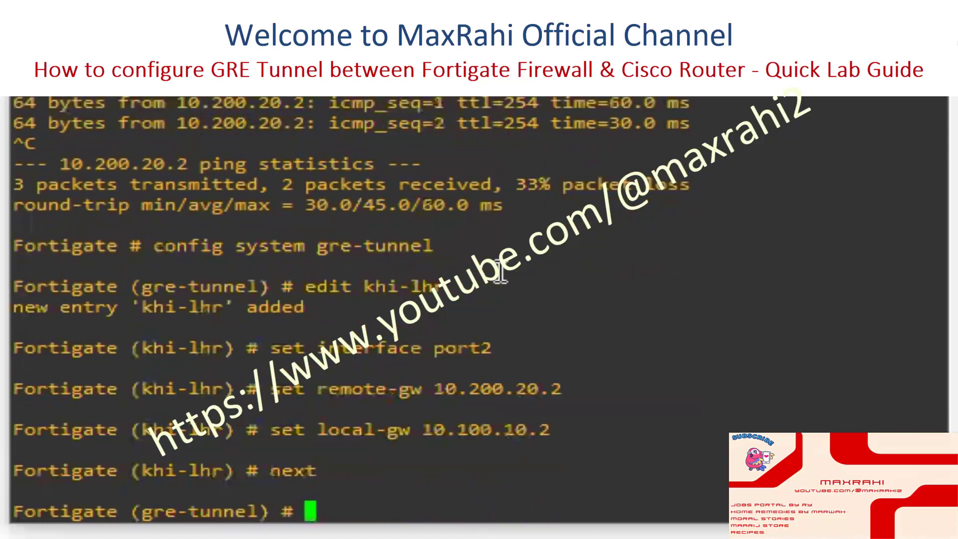
{"action": "type", "text": "end"}
{"action": "key", "text": "Return"}
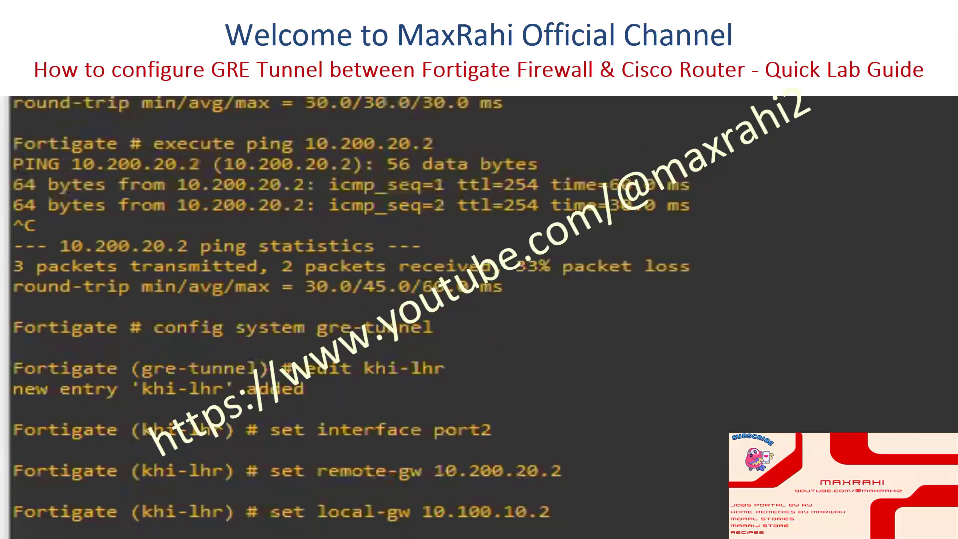
{"action": "type", "text": "config "}
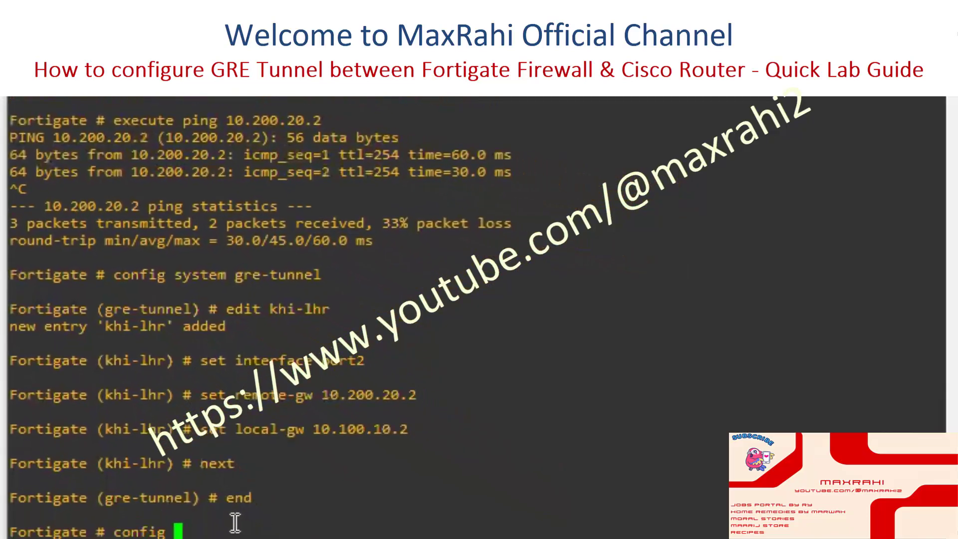
{"action": "type", "text": "system interface"}
- Start editing interface khi-lhr and place it in the root VDOM
{"action": "key", "text": "Return"}
{"action": "type", "text": "edit"}
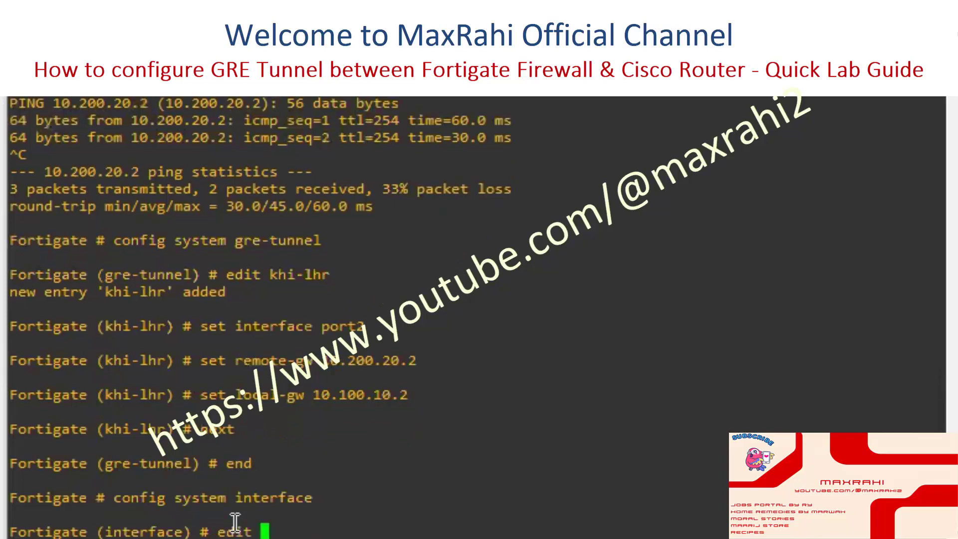
{"action": "key", "text": "question"}
{"action": "type", "text": "khi-lhr"}
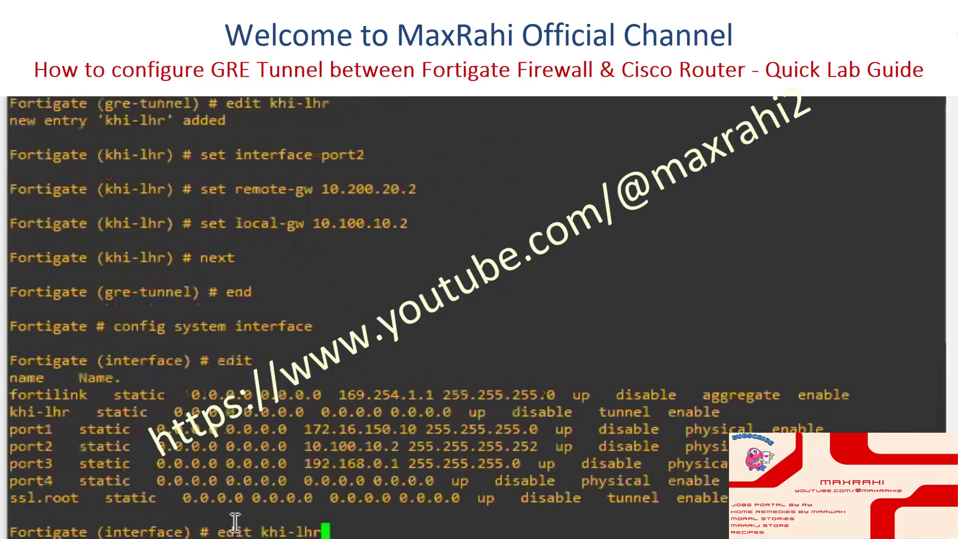
{"action": "key", "text": "Return"}
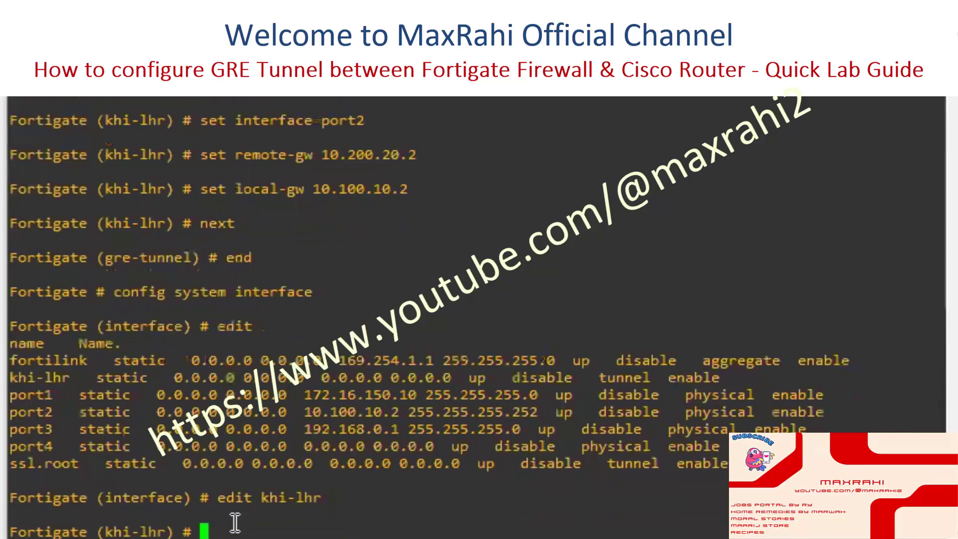
{"action": "type", "text": "set vdom"}
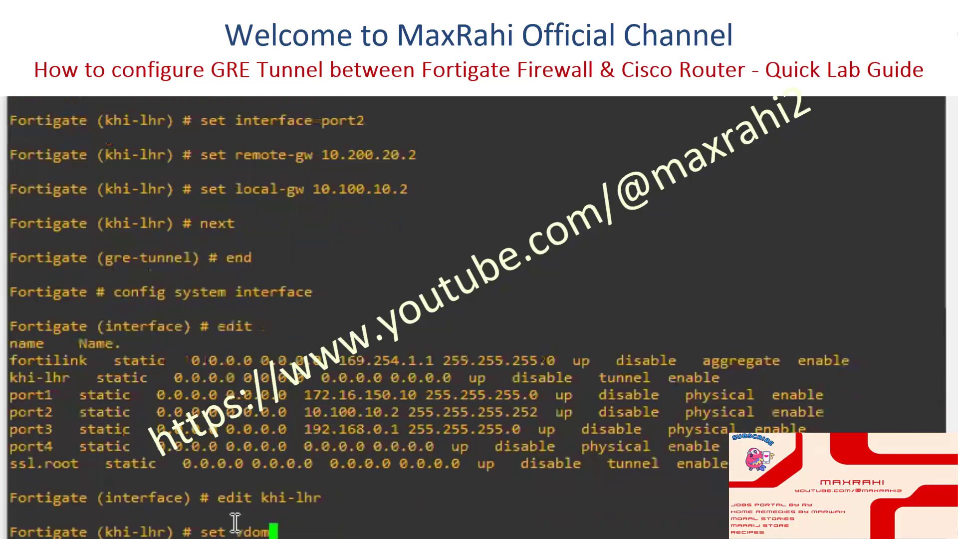
{"action": "type", "text": " root"}
{"action": "key", "text": "Return"}
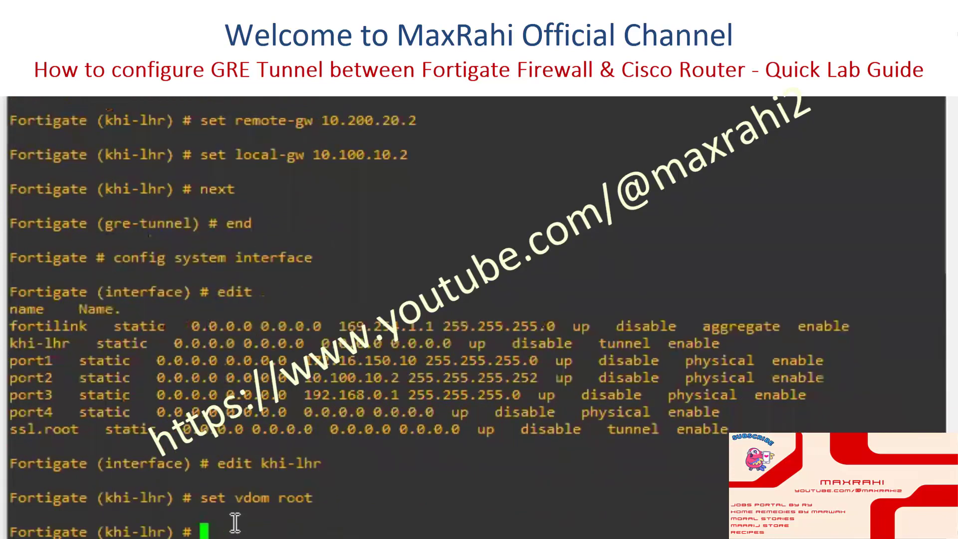
- Give khi-lhr IP 172.16.1.1 255.255.255.255, ping access, and type tunnel
{"action": "type", "text": "set ip 172.16.1.1 "}
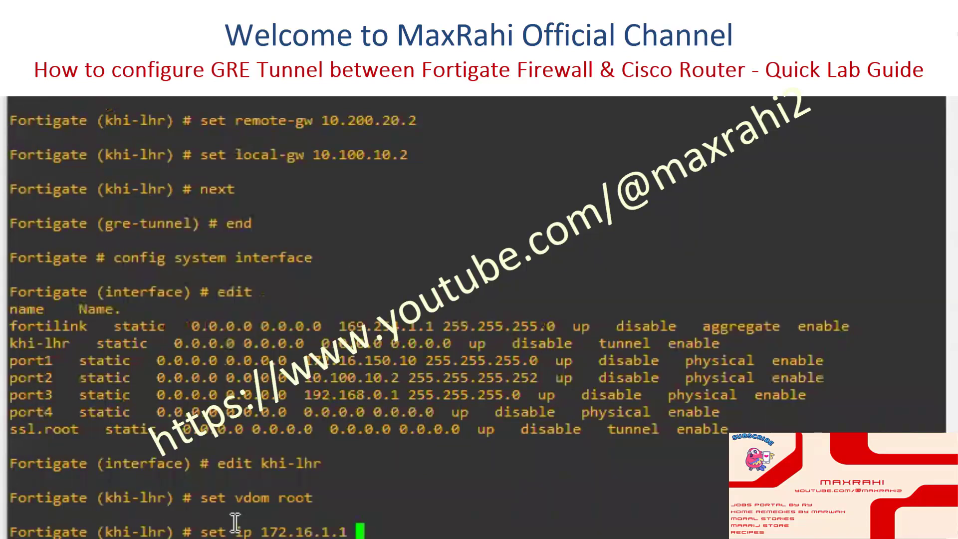
{"action": "type", "text": "255.255"}
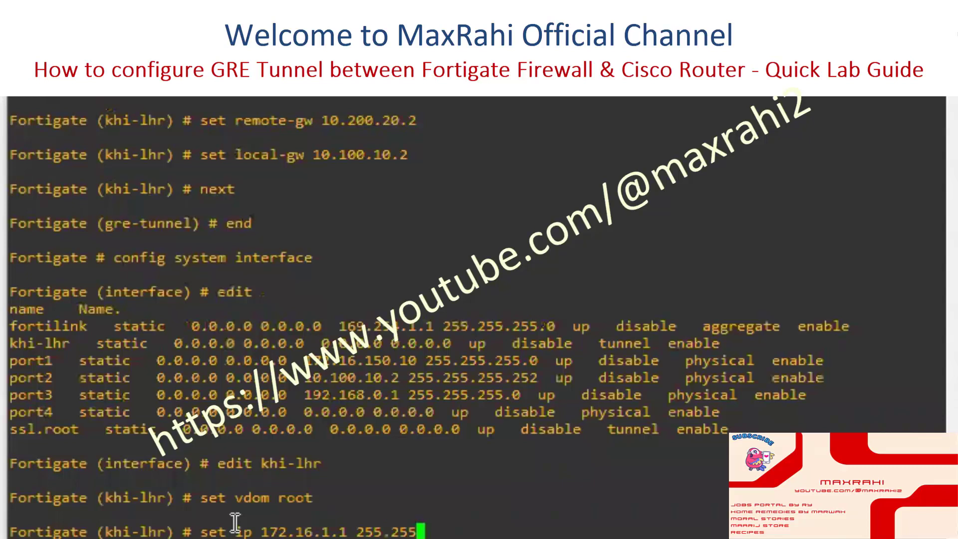
{"action": "type", "text": ".255.255"}
{"action": "key", "text": "Return"}
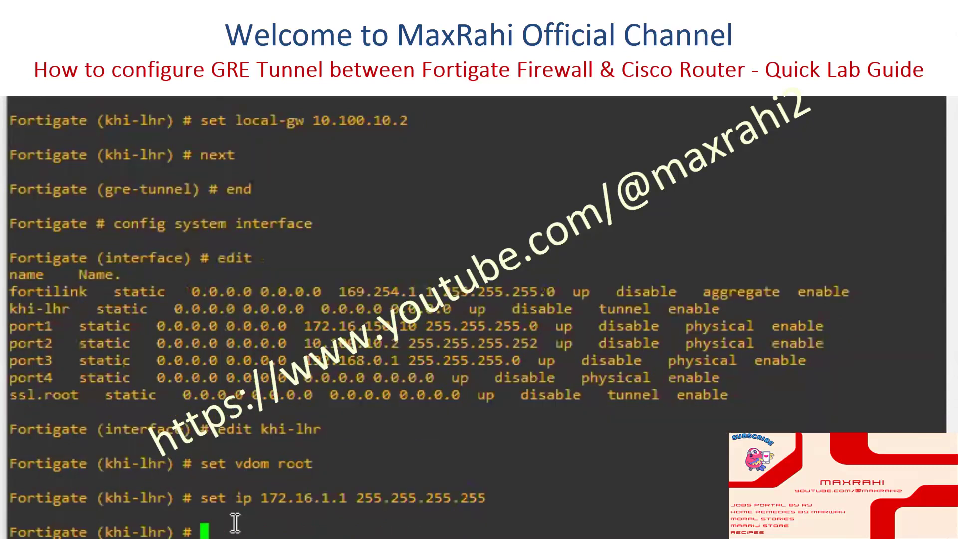
{"action": "type", "text": "set allowaccess"}
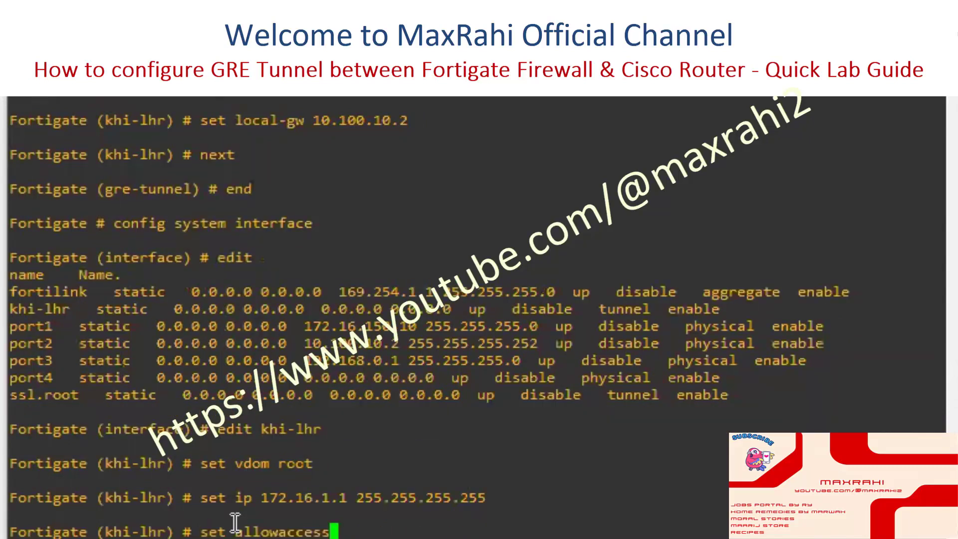
{"action": "type", "text": " ping"}
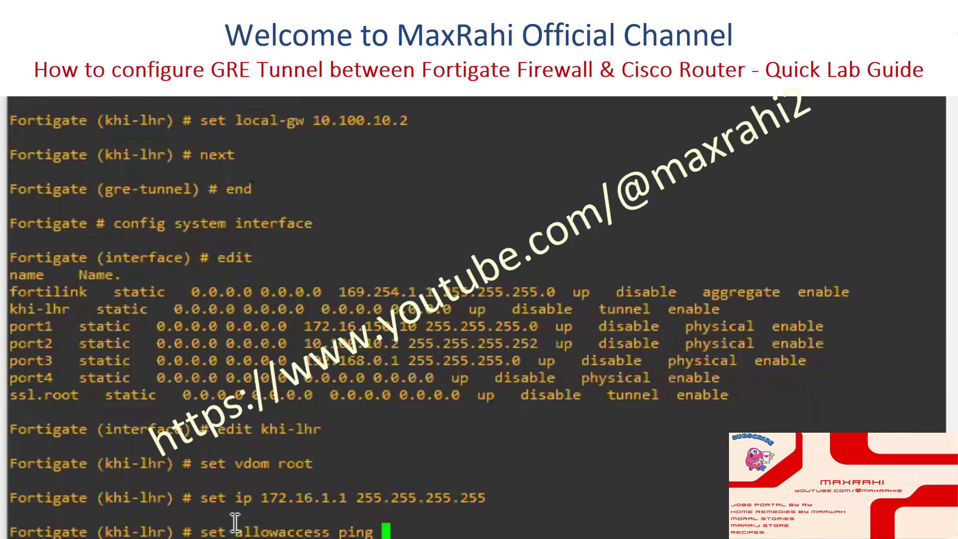
{"action": "key", "text": "Return"}
{"action": "type", "text": "set type "}
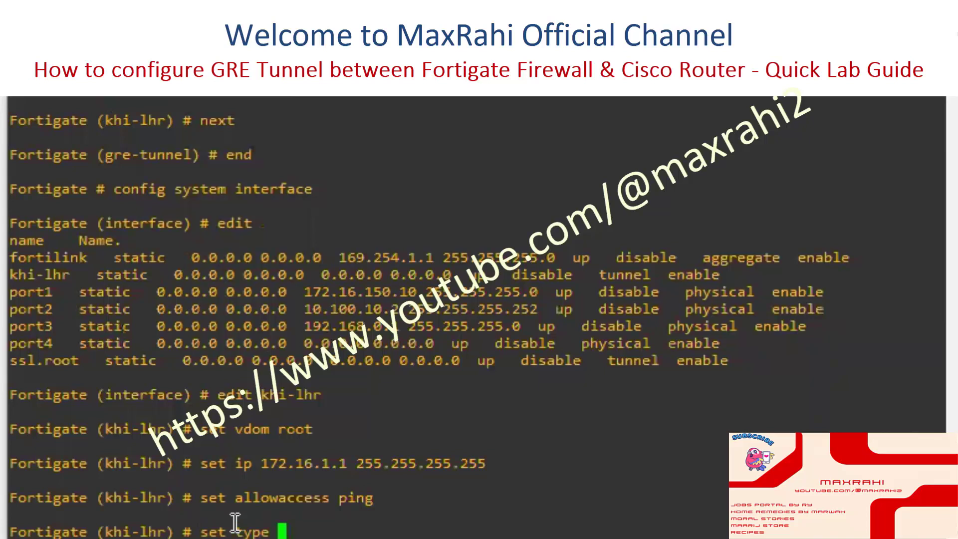
{"action": "type", "text": "tunnel"}
{"action": "key", "text": "Return"}
- Set remote-ip 172.16.1.2 255.255.255.255 and SNMP index 62
{"action": "type", "text": "set "}
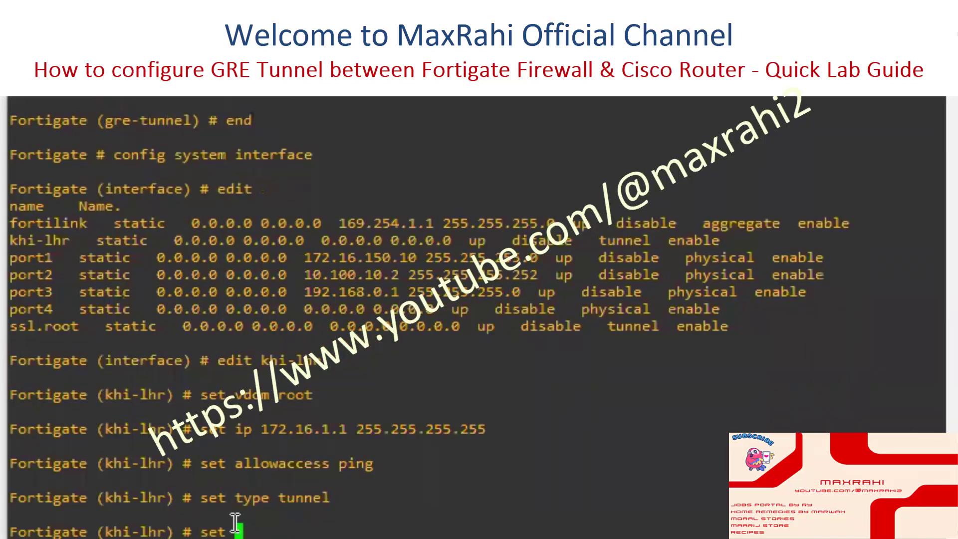
{"action": "type", "text": "remote-ip 172.16.1.2 "}
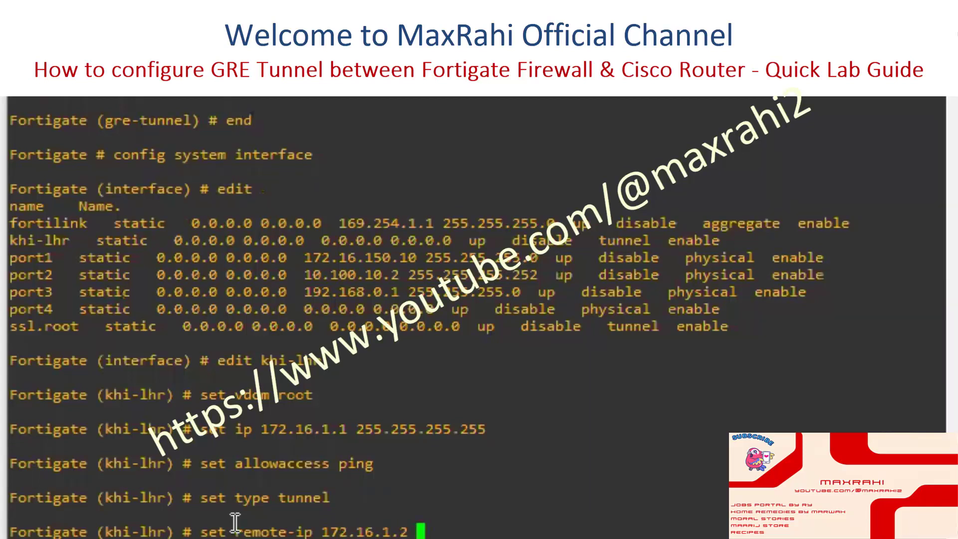
{"action": "type", "text": "2553."}
{"action": "type", "text": ".25"}
{"action": "type", "text": "5."}
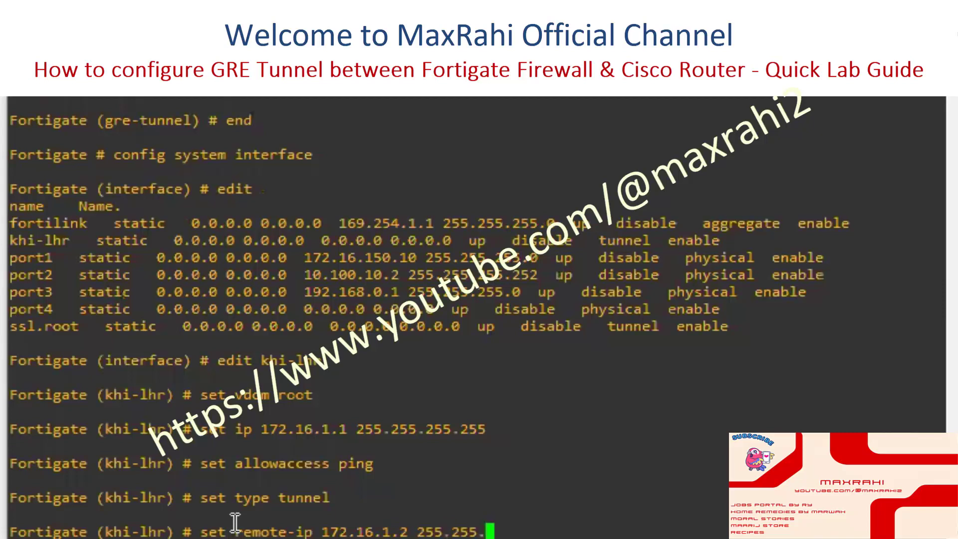
{"action": "type", "text": "255.255.25"}
{"action": "key", "text": "Return"}
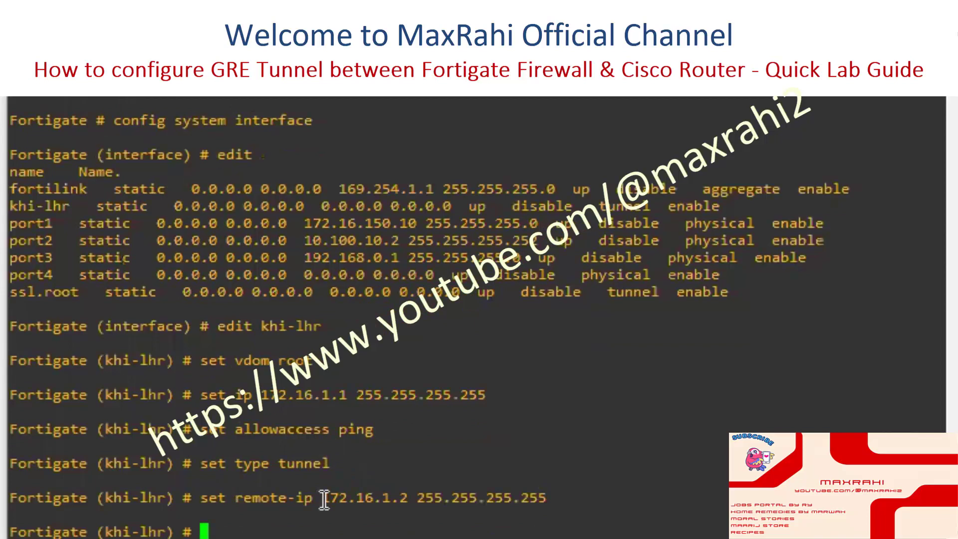
{"action": "type", "text": "set snmp-index 62"}
{"action": "key", "text": "Return"}
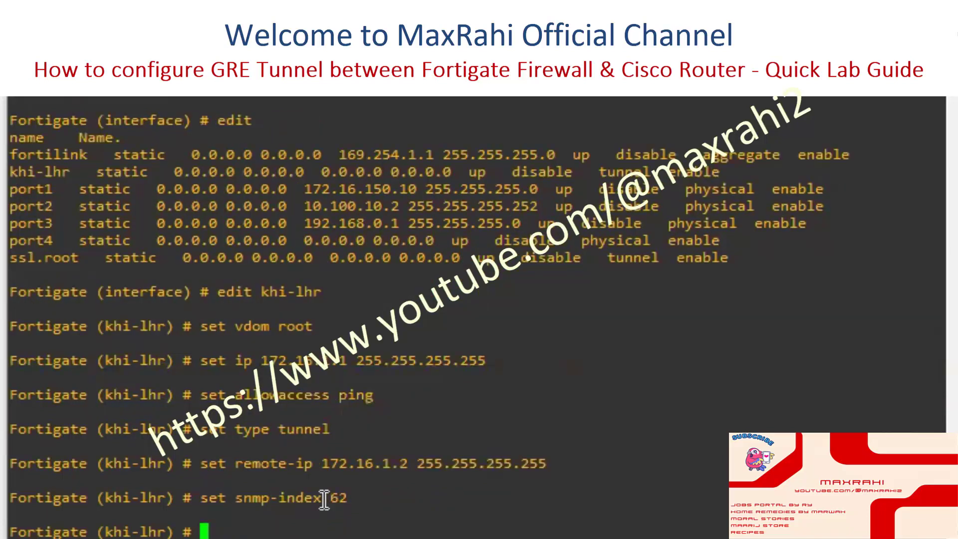
{"action": "type", "text": "set i"}
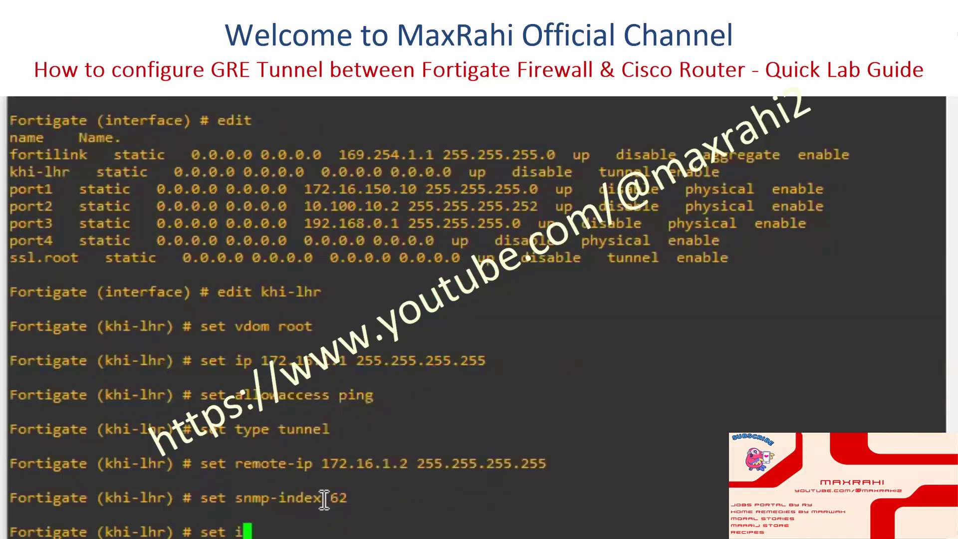
- Bind the khi-lhr interface to port2 and commit the changes with next and end
{"action": "key", "text": "Tab"}
{"action": "key", "text": "BackSpace"}
{"action": "key", "text": "BackSpace"}
{"action": "key", "text": "BackSpace"}
{"action": "key", "text": "BackSpace"}
{"action": "key", "text": "BackSpace"}
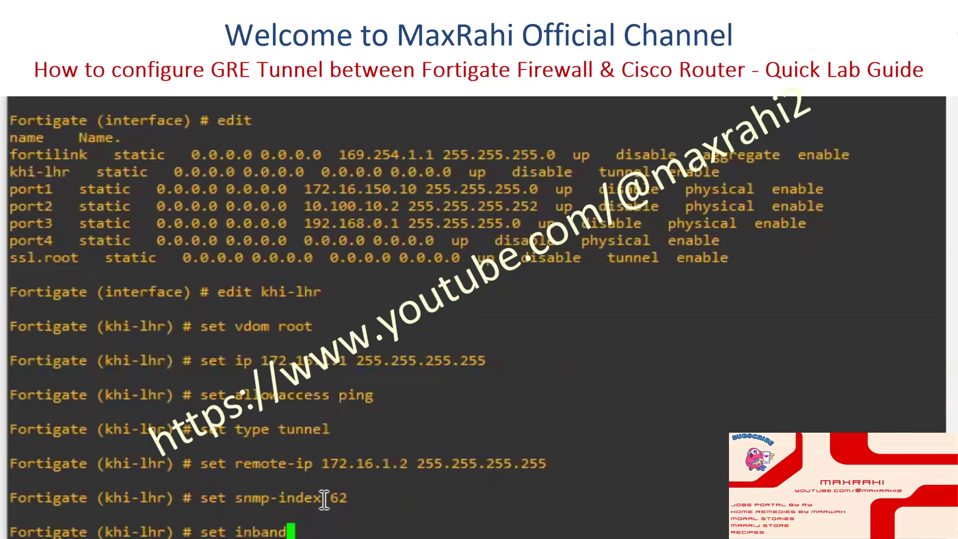
{"action": "key", "text": "BackSpace"}
{"action": "key", "text": "BackSpace"}
{"action": "key", "text": "BackSpace"}
{"action": "key", "text": "BackSpace"}
{"action": "type", "text": "terface "}
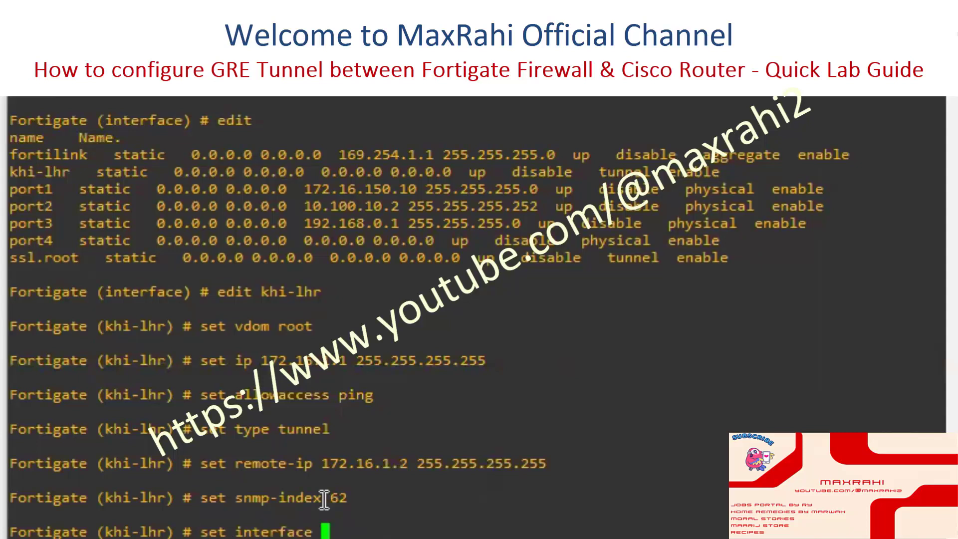
{"action": "type", "text": "port2"}
{"action": "key", "text": "Return"}
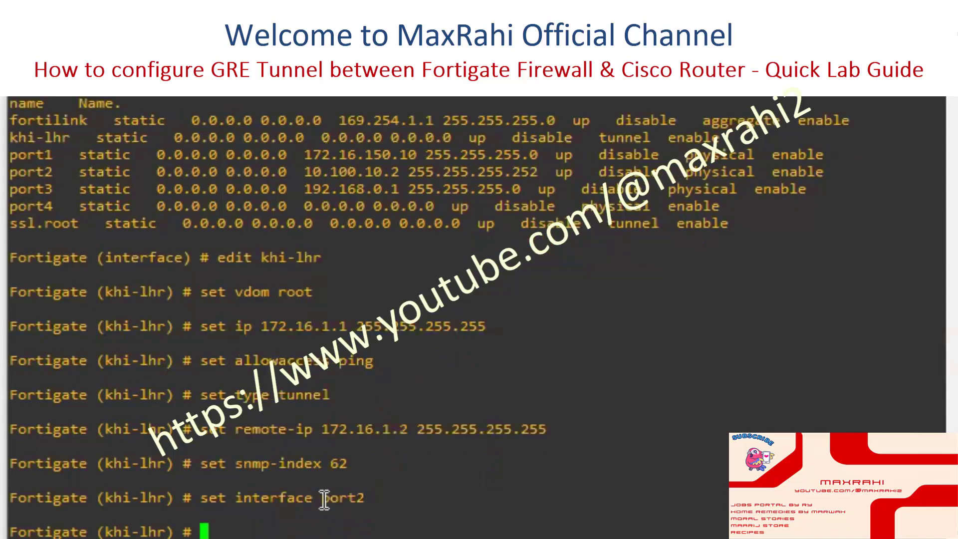
{"action": "type", "text": "next"}
{"action": "key", "text": "Return"}
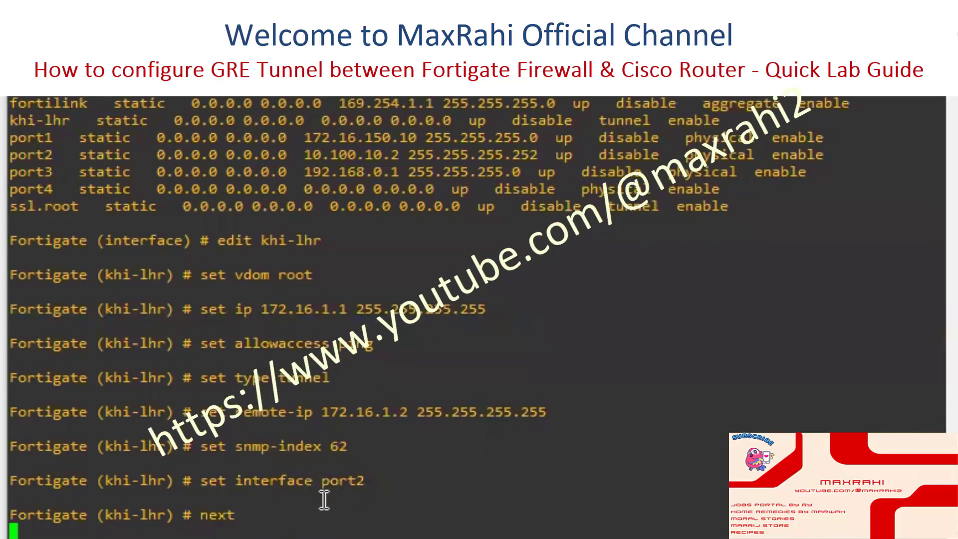
{"action": "type", "text": "end"}
{"action": "key", "text": "Return"}
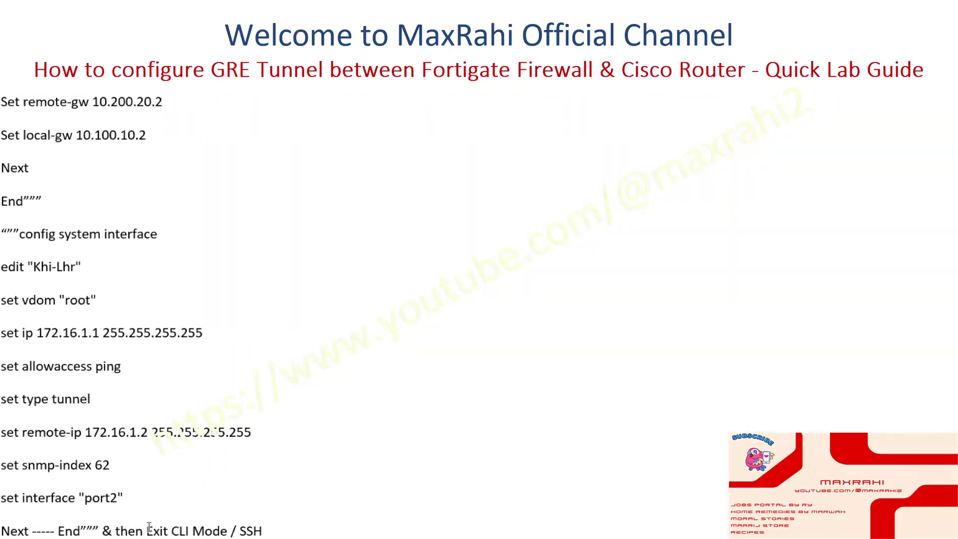
- Scroll the guide to 'Step # 2 – Open Gui' and its routing policy screenshot, then switch to the FortiGate browser
{"action": "scroll", "coordinate": [300, 456], "scroll_direction": "down", "scroll_amount": 2}
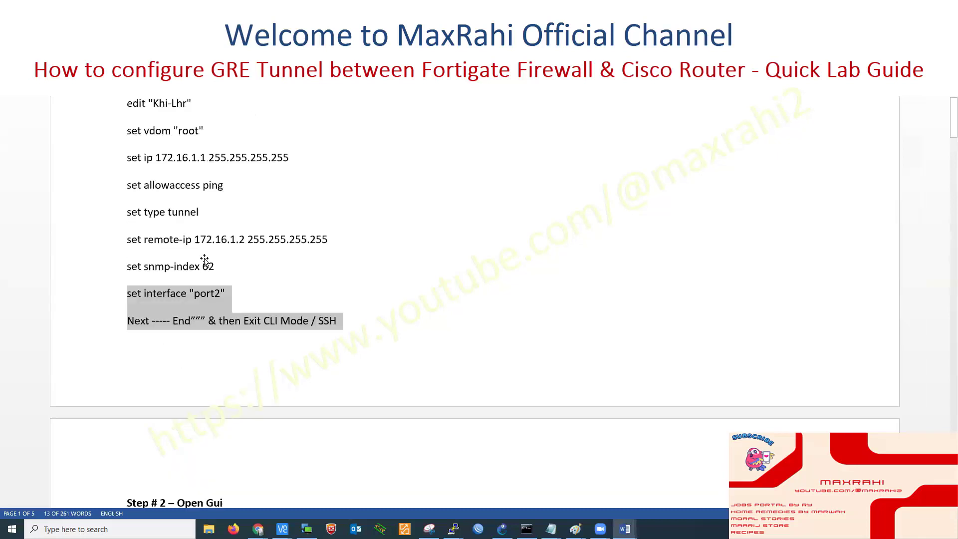
{"action": "scroll", "coordinate": [204, 257], "scroll_direction": "down", "scroll_amount": 4}
{"action": "left_click_drag", "start_coordinate": [139, 198], "coordinate": [340, 226]}
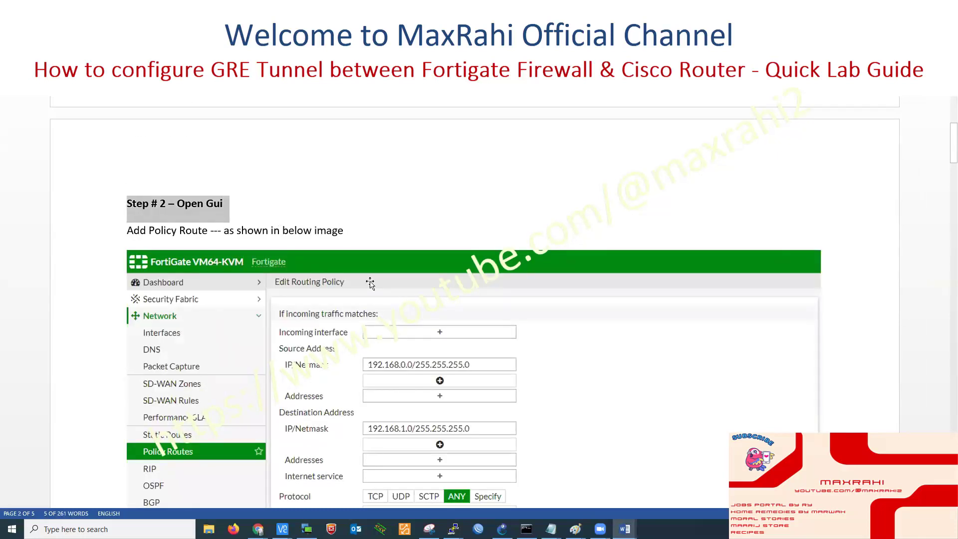
{"action": "scroll", "coordinate": [370, 283], "scroll_direction": "down", "scroll_amount": 2}
{"action": "scroll", "coordinate": [440, 294], "scroll_direction": "down", "scroll_amount": 2}
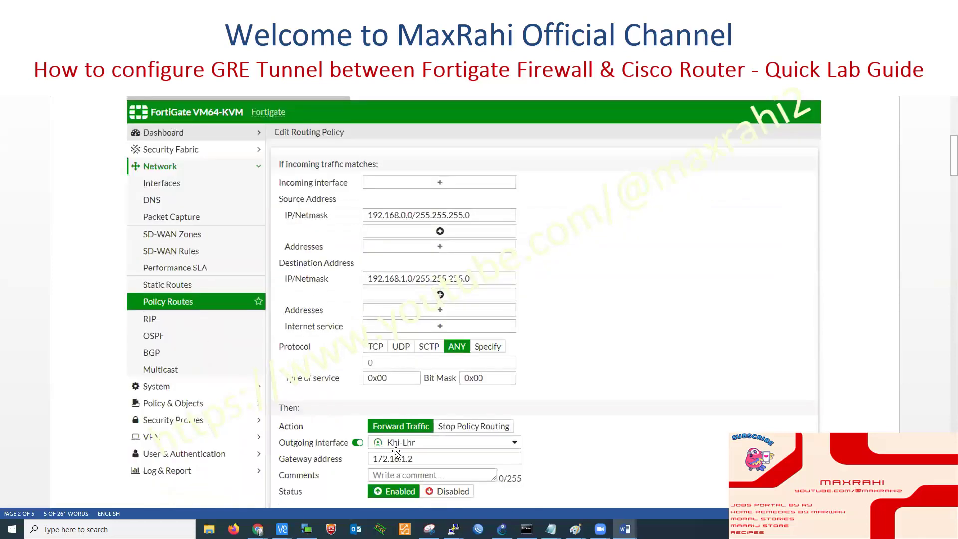
{"action": "mouse_move", "coordinate": [258, 528]}
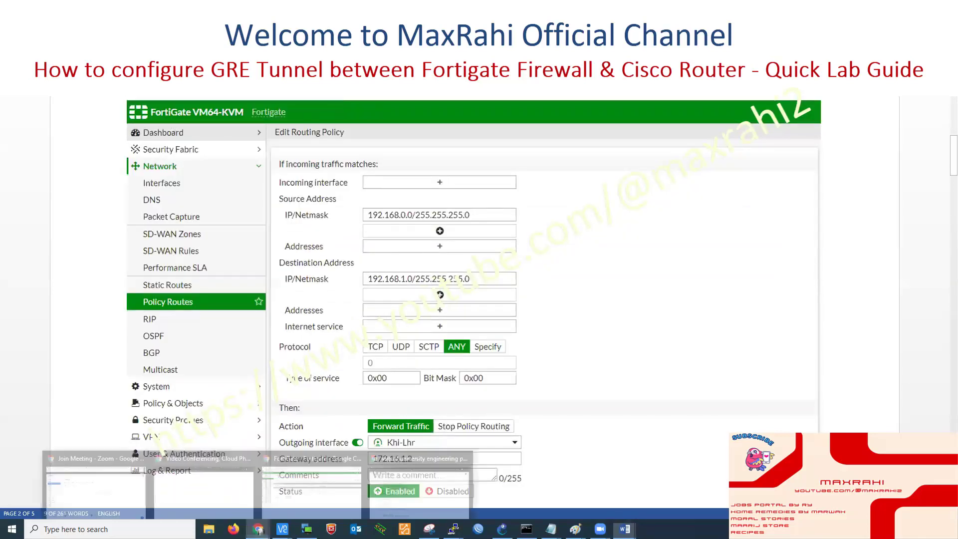
{"action": "left_click", "coordinate": [314, 490]}
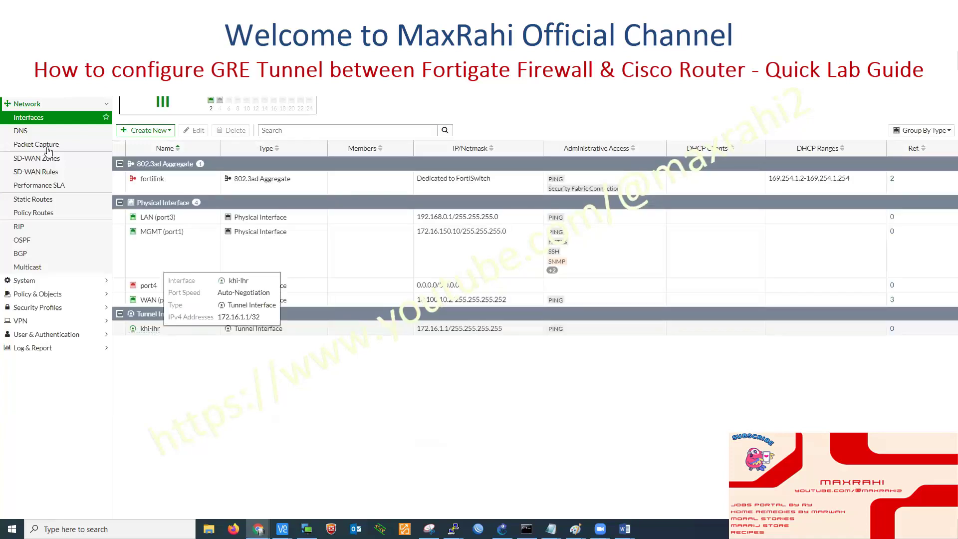
- Go to the Policy Routes page in the FortiGate web GUI
{"action": "left_click", "coordinate": [50, 218]}
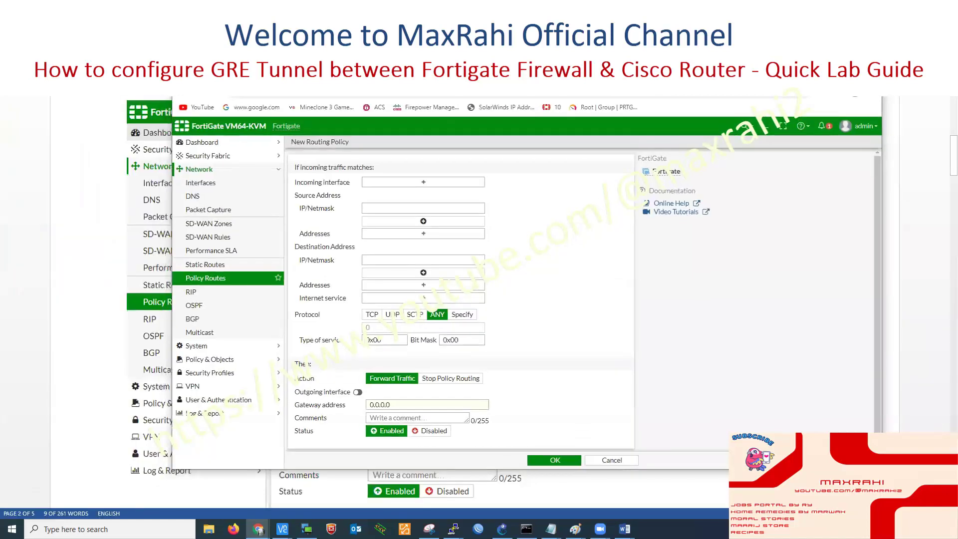
- Fill in source 192.168.0.0/24, destination 192.168.1.0/24, outgoing WAN (port2), and gateway 172.16.1.2
{"action": "left_click", "coordinate": [412, 208]}
{"action": "type", "text": "192.168.0.0/"}
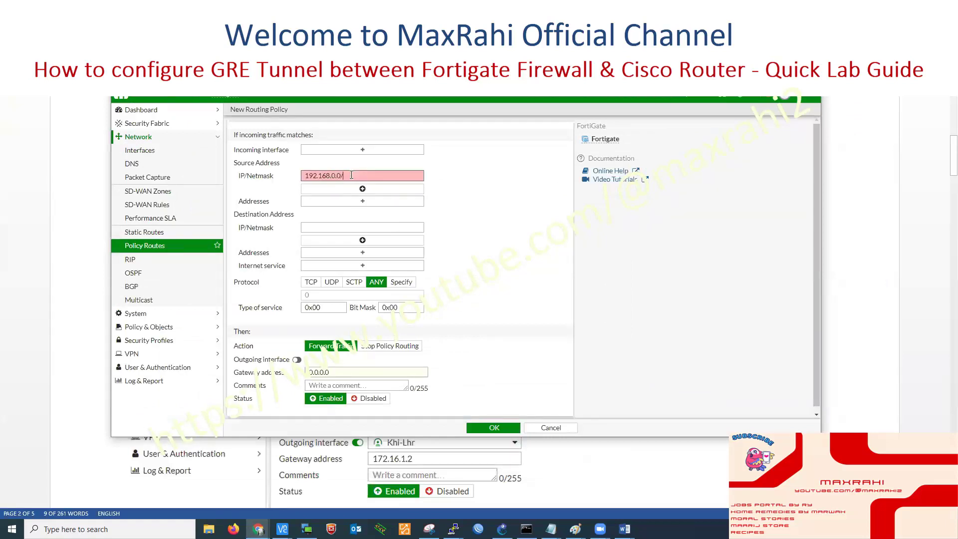
{"action": "type", "text": "24"}
{"action": "left_click", "coordinate": [348, 227]}
{"action": "type", "text": "192.168.1.0"}
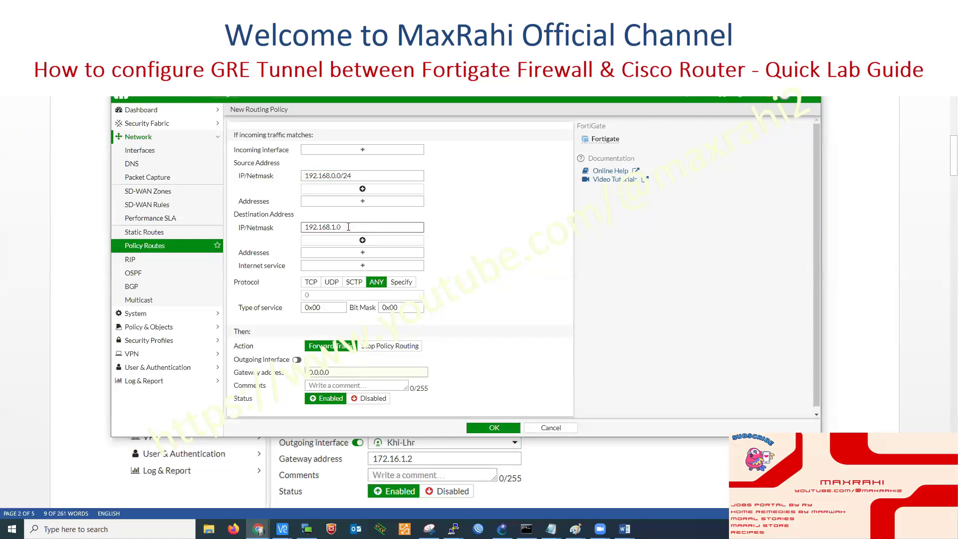
{"action": "type", "text": "/24"}
{"action": "left_click", "coordinate": [343, 360]}
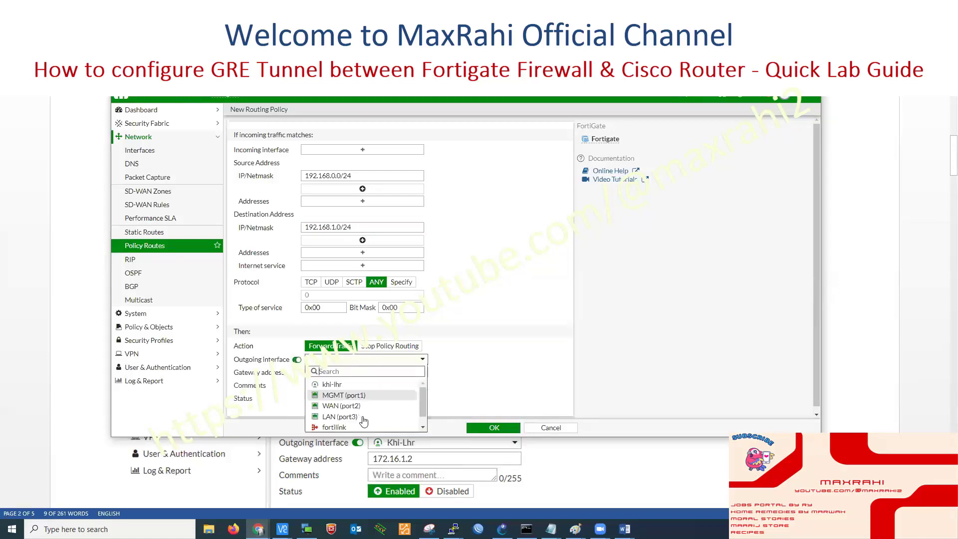
{"action": "left_click", "coordinate": [355, 406]}
{"action": "double_click", "coordinate": [376, 375]}
{"action": "type", "text": "172.16.1.2"}
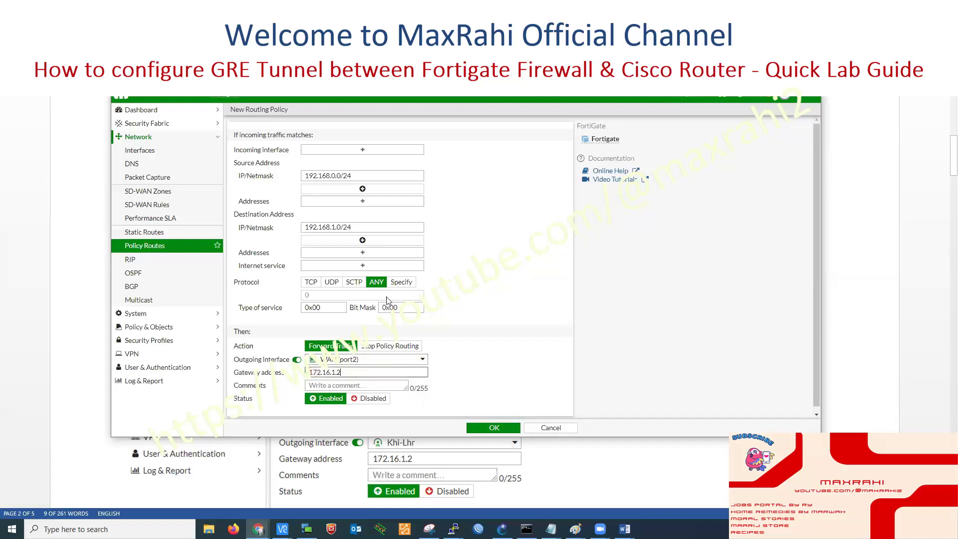